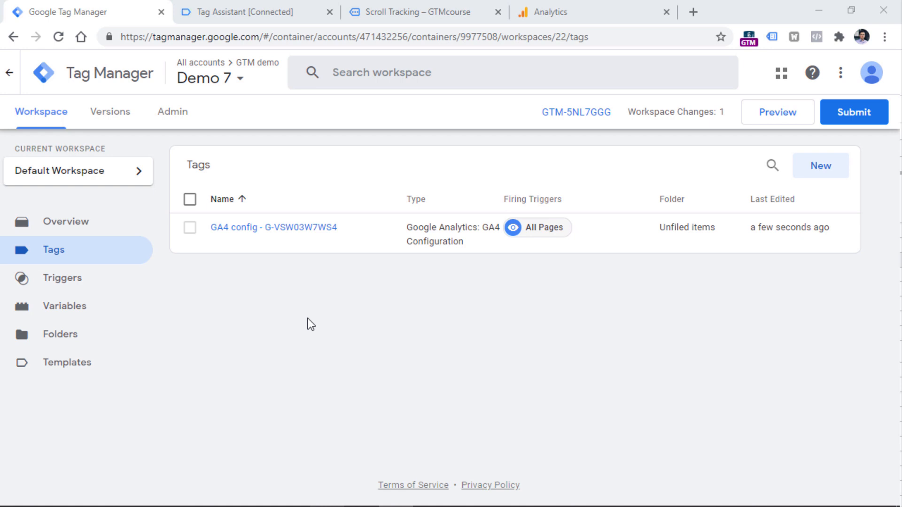
# - In Google Analytics, turn off Scrolls in the enhanced measurement settings of the GTM Sandbox website data stream and save
pyautogui.click(602, 6)
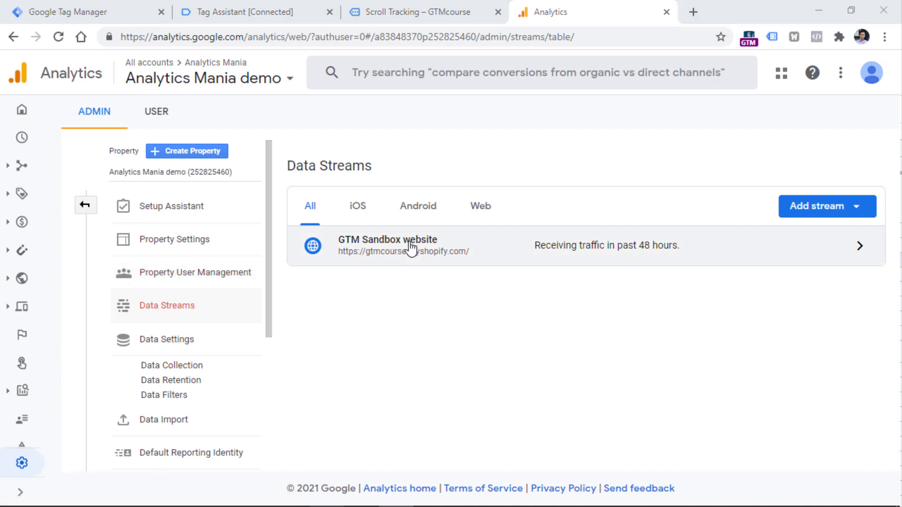
pyautogui.click(437, 254)
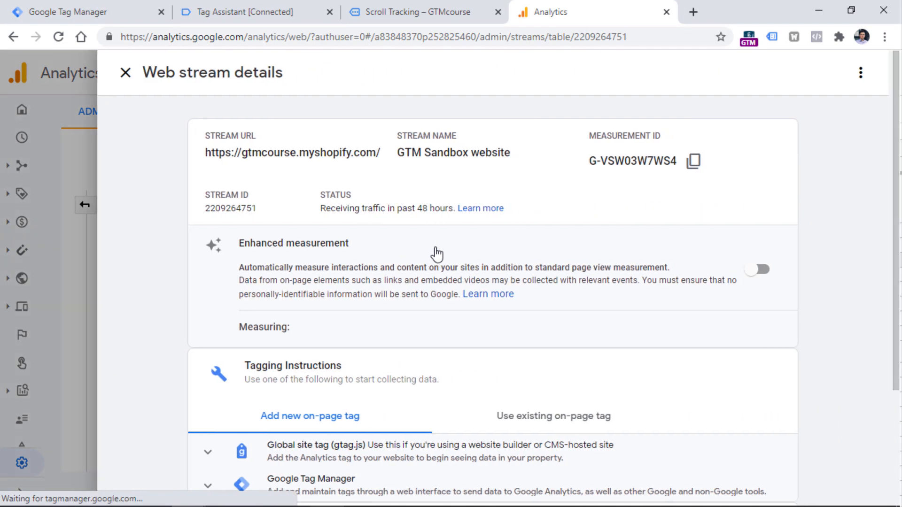
pyautogui.click(765, 343)
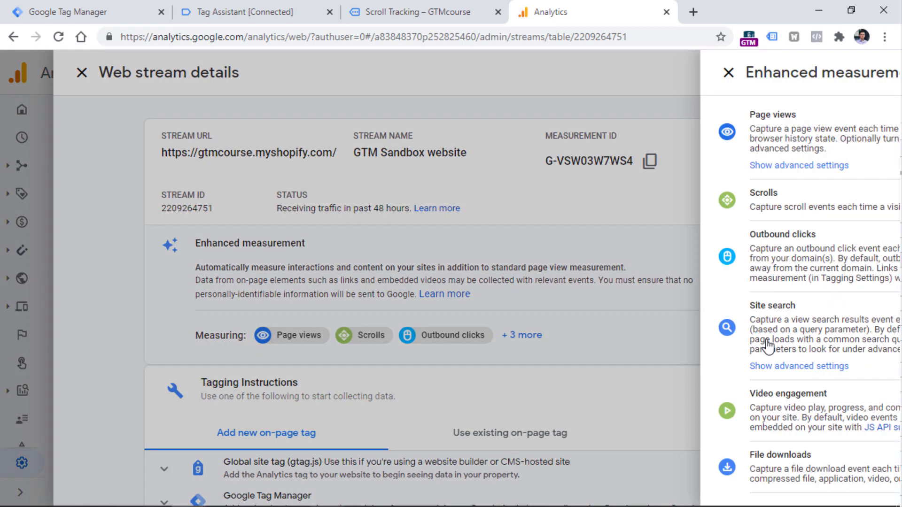
pyautogui.click(876, 201)
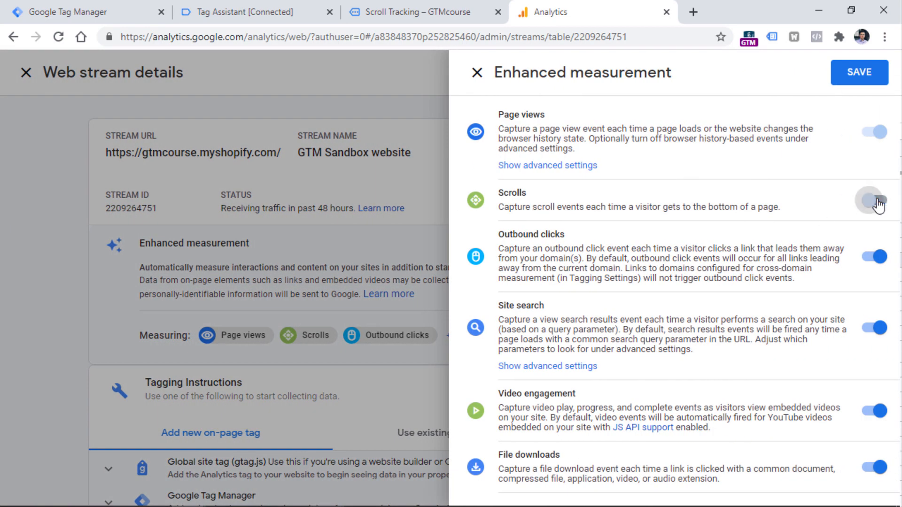
pyautogui.click(860, 75)
# - Switch to Google Tag Manager and start a new trigger of the Scroll Depth type
pyautogui.click(90, 13)
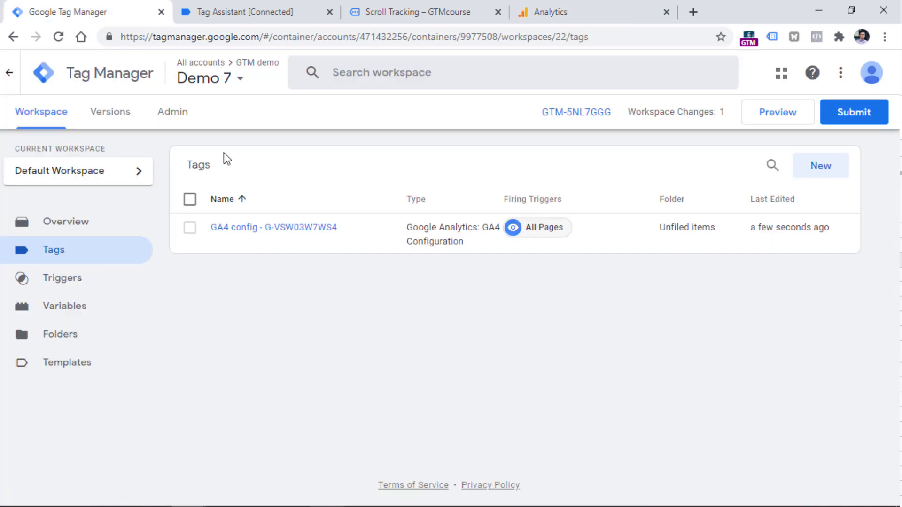
pyautogui.click(66, 281)
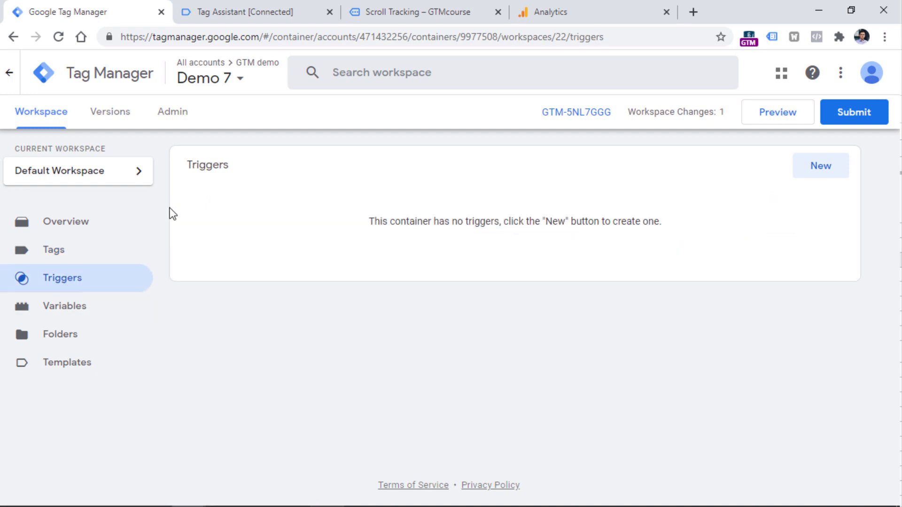
pyautogui.click(822, 170)
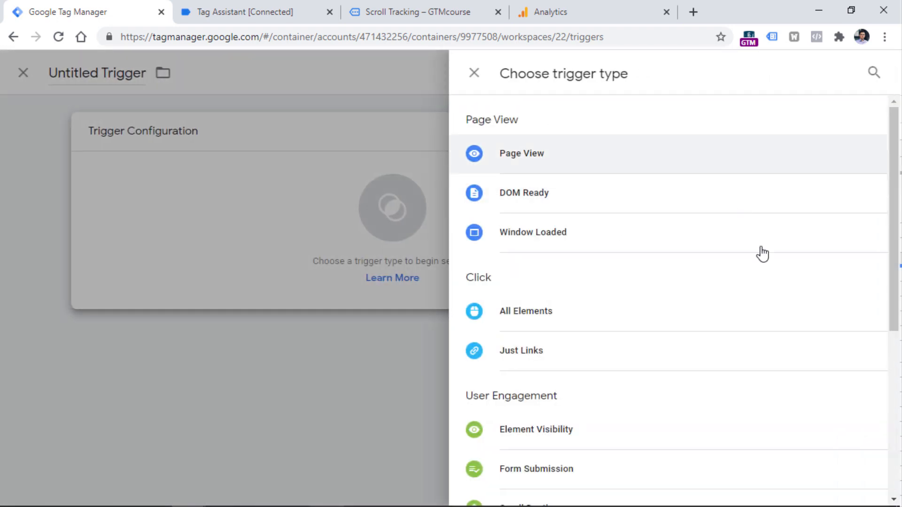
pyautogui.scroll(-5, 535, 282)
pyautogui.click(535, 277)
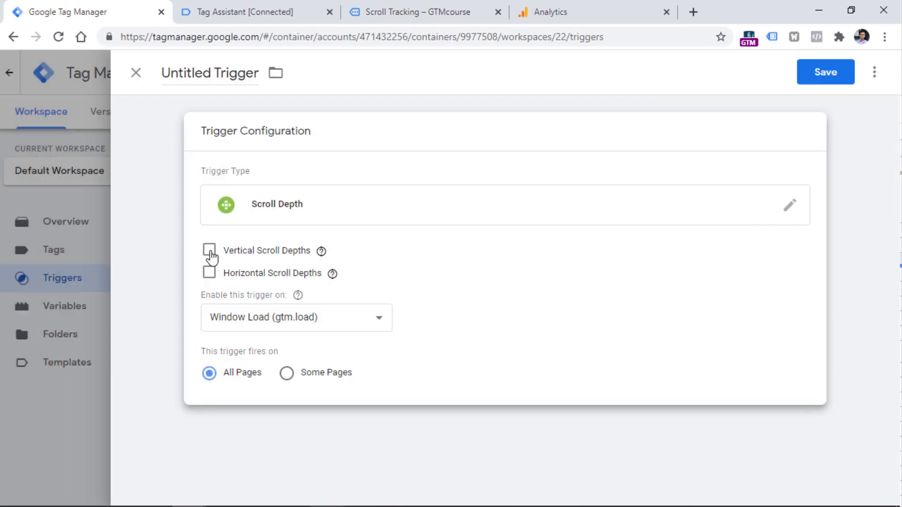
# - Enable vertical scroll depths for the trigger with percentages 25, 50, 75, 90
pyautogui.click(206, 252)
pyautogui.click(300, 304)
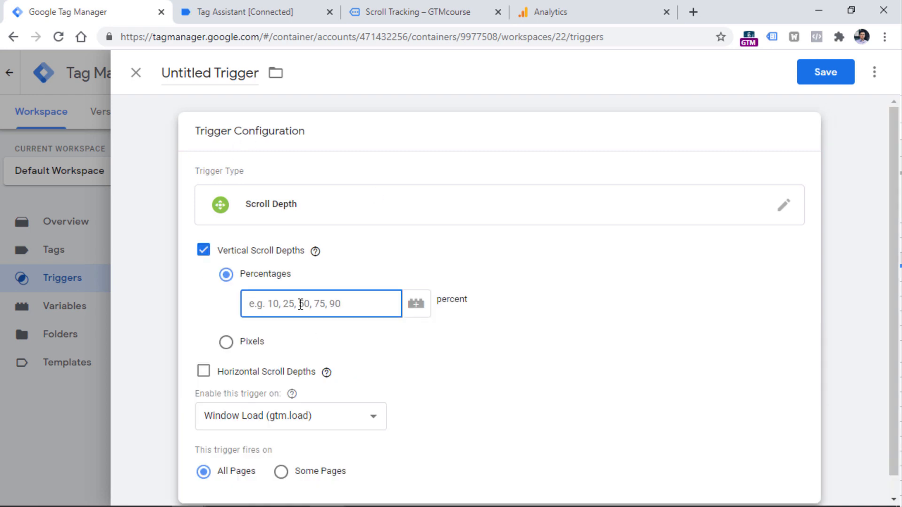
pyautogui.write('25, 50, 75, 90')
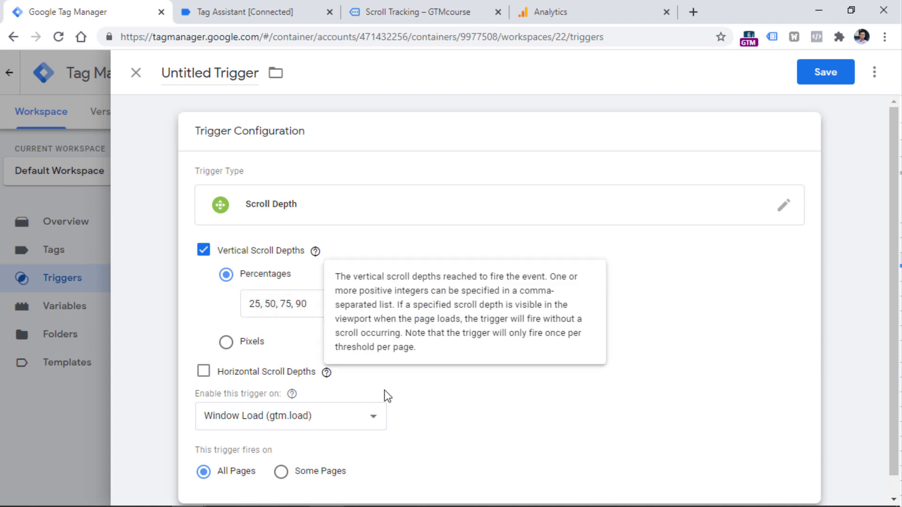
pyautogui.click(418, 401)
# - Name the trigger "Scroll" and save it
pyautogui.tripleClick(219, 73)
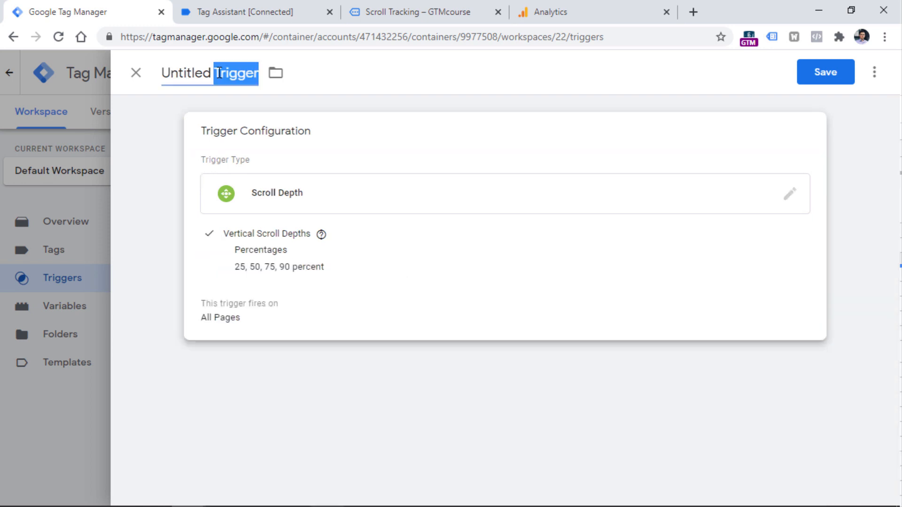
pyautogui.write('Scroll')
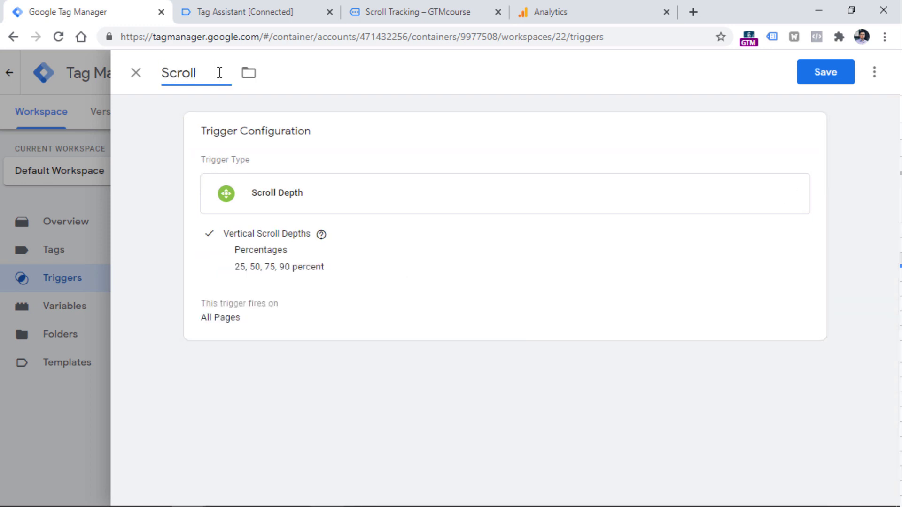
pyautogui.click(825, 79)
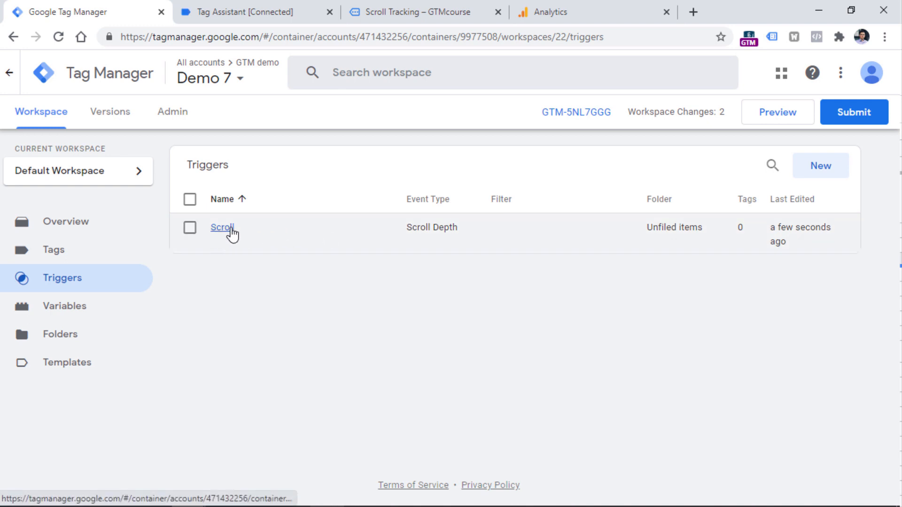
pyautogui.click(778, 120)
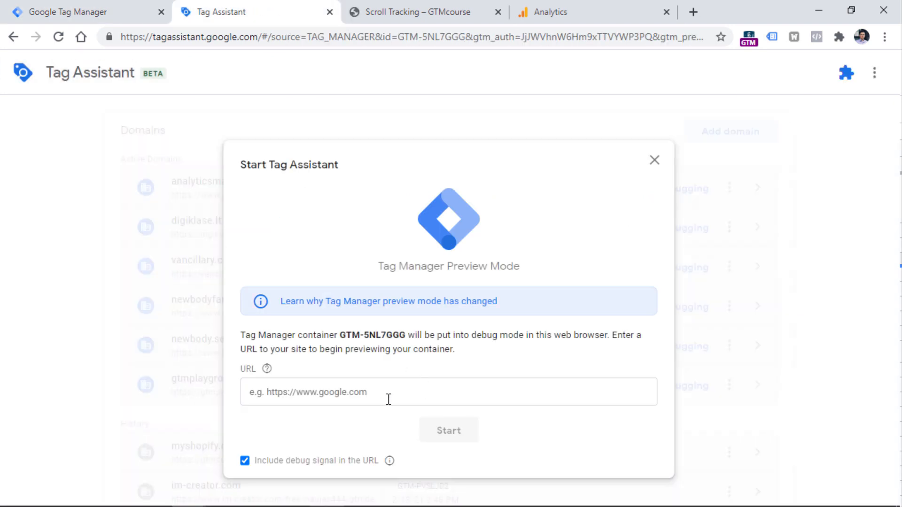
pyautogui.click(433, 9)
pyautogui.hotkey('ctrl', 'shift', 'Tab')
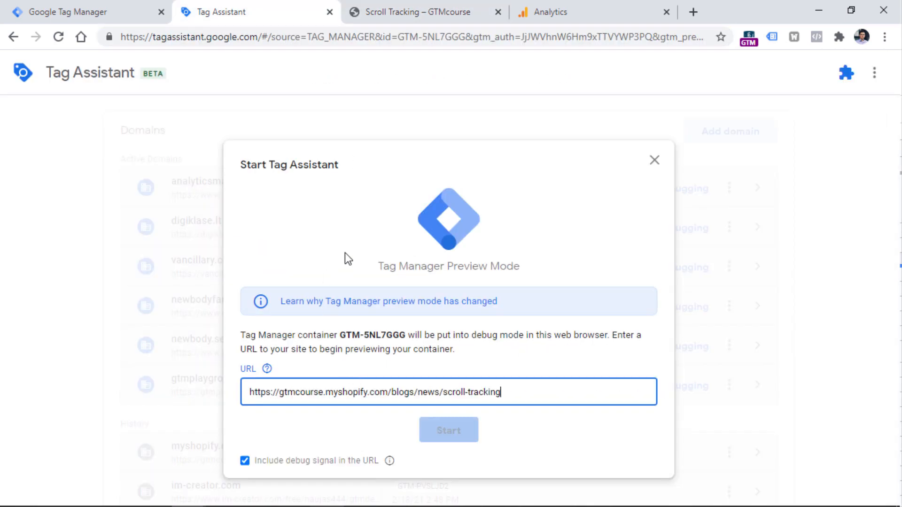
pyautogui.click(449, 434)
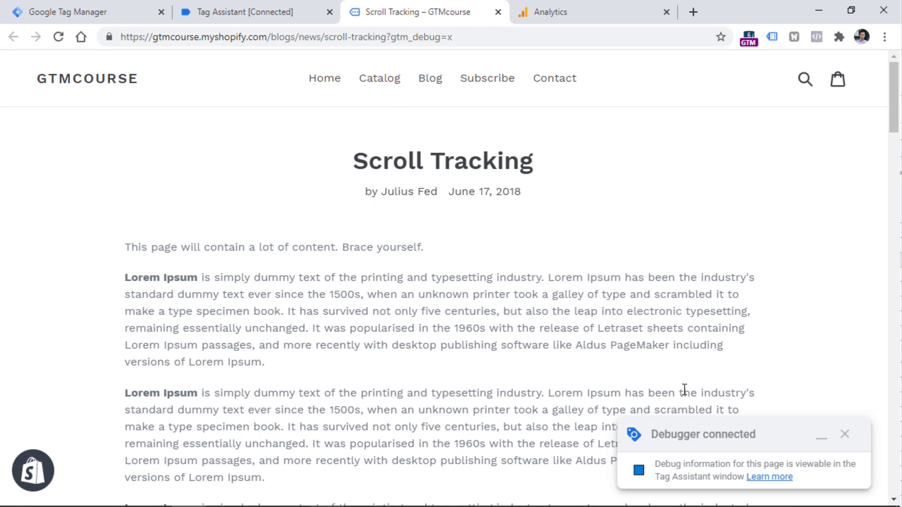
# - Scroll the blog page down to the banner and inspect the first Scroll Depth event's data layer values in Tag Assistant
pyautogui.click(245, 6)
pyautogui.click(420, 10)
pyautogui.scroll(-10, 451, 220)
pyautogui.scroll(-15, 447, 217)
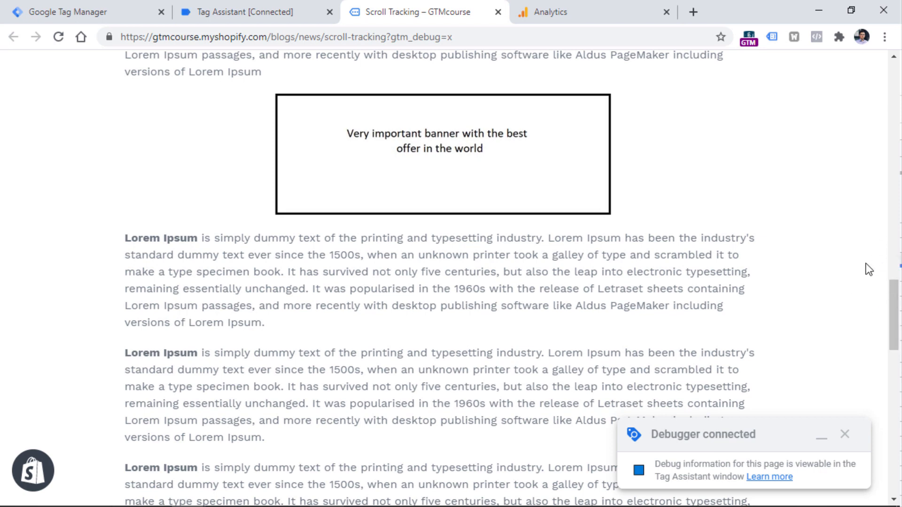
pyautogui.click(249, 10)
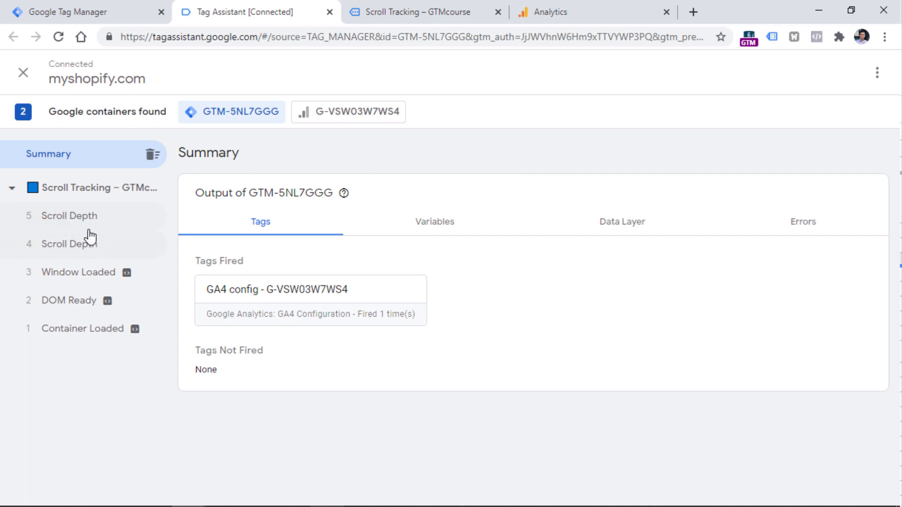
pyautogui.click(71, 247)
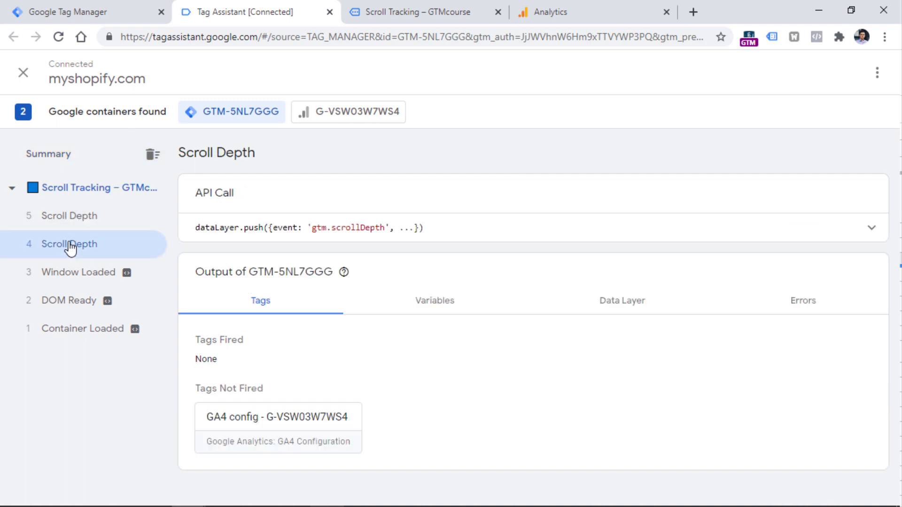
pyautogui.click(621, 307)
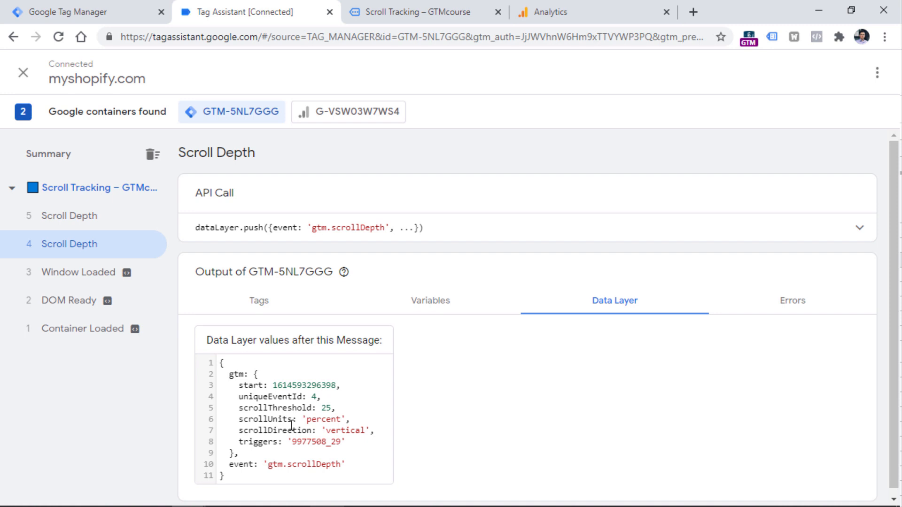
# - Look through the variables of the first Scroll Depth event for scroll-related entries
pyautogui.click(437, 303)
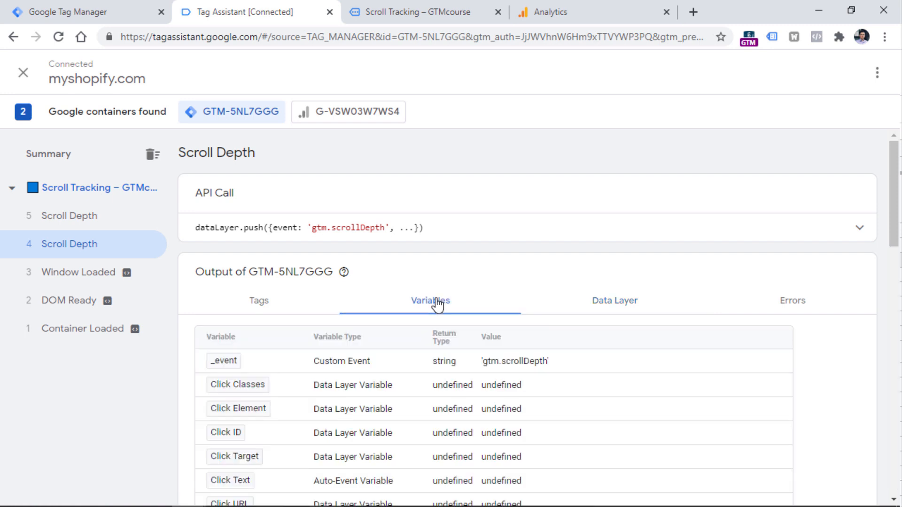
pyautogui.scroll(-5, 408, 342)
pyautogui.scroll(5, 413, 237)
pyautogui.scroll(-5, 430, 313)
pyautogui.scroll(-12, 430, 312)
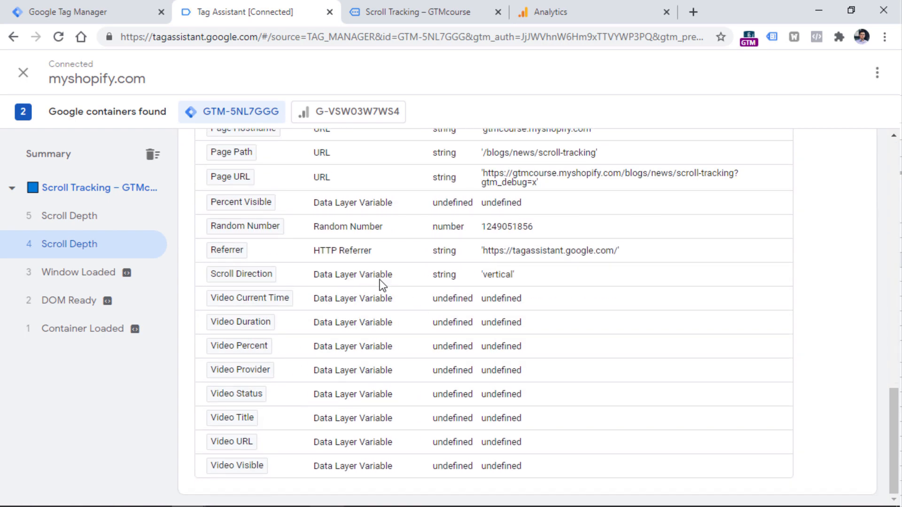
# - In Google Tag Manager, enable the built-in variables Scroll Depth Threshold, Scroll Depth Units and Scroll Direction
pyautogui.click(68, 10)
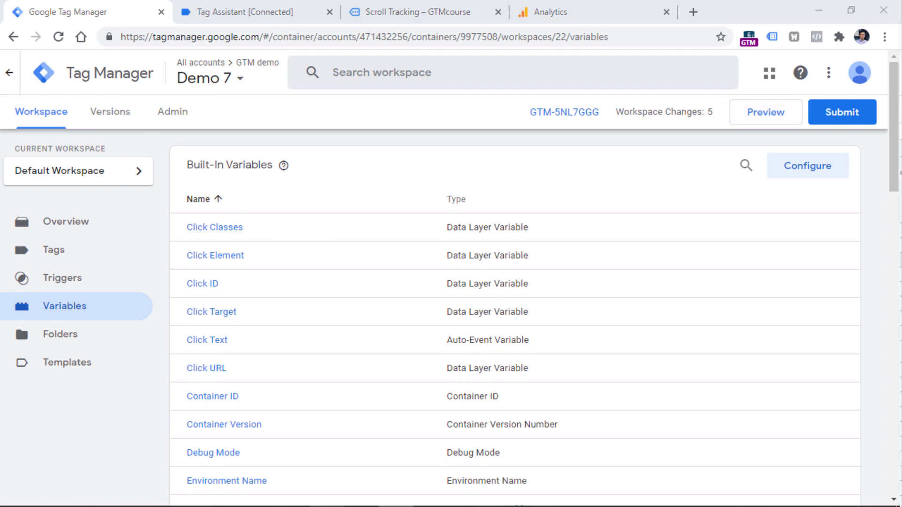
pyautogui.moveTo(285, 170)
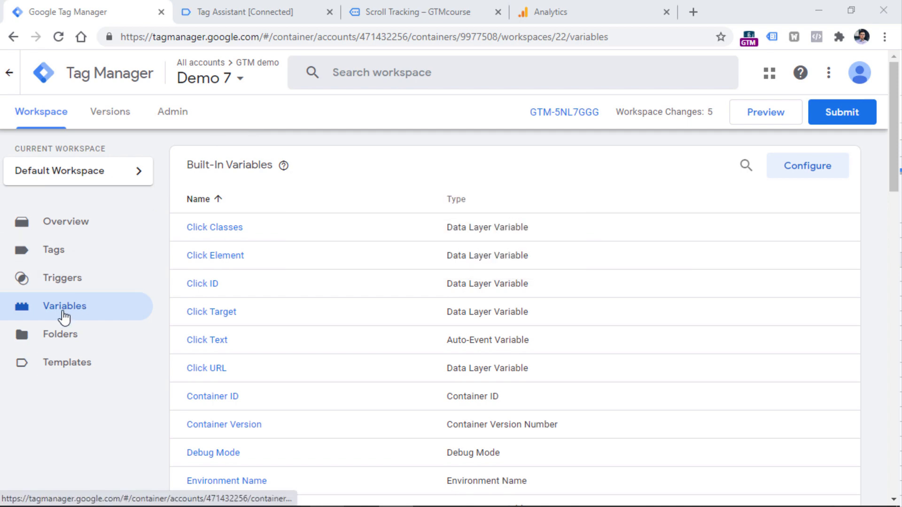
pyautogui.click(819, 175)
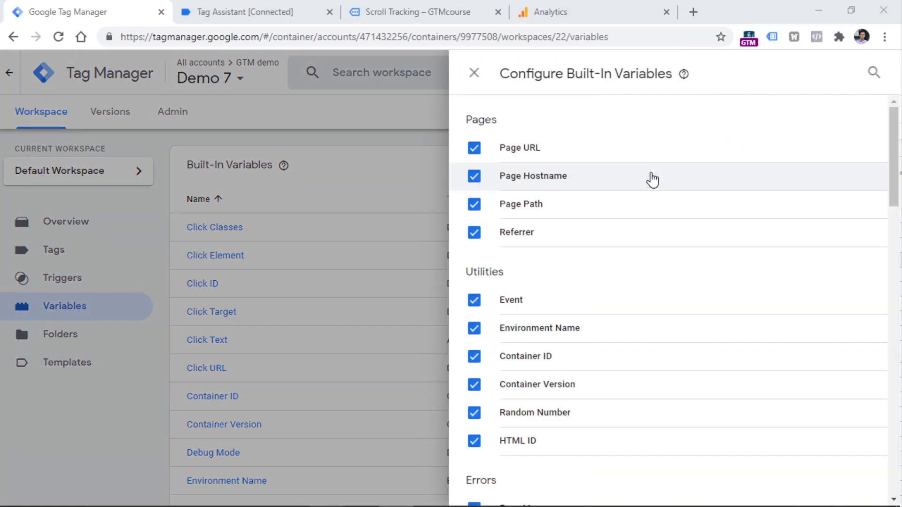
pyautogui.scroll(-20, 616, 177)
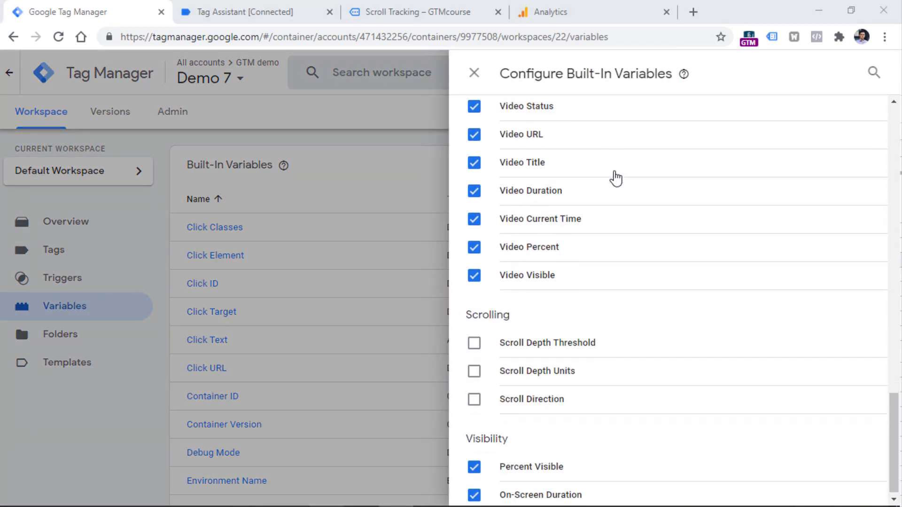
pyautogui.click(472, 341)
pyautogui.click(474, 367)
pyautogui.click(476, 396)
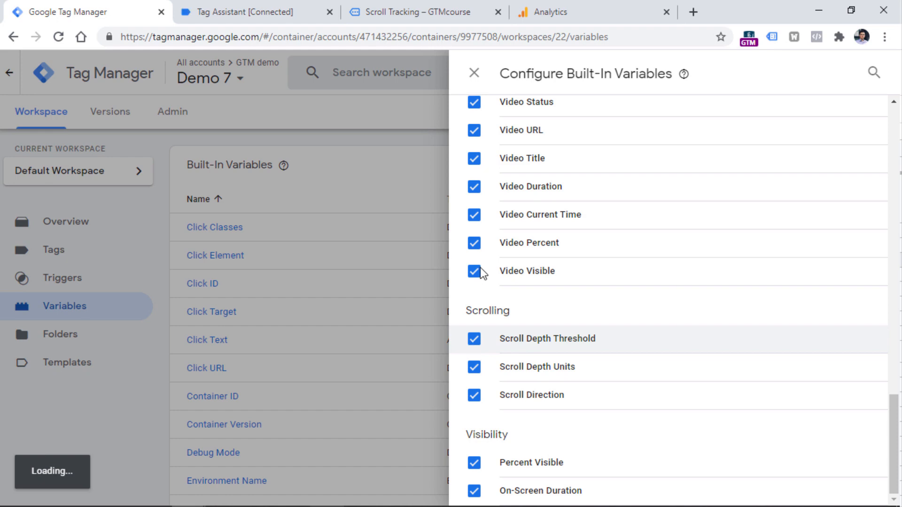
pyautogui.click(474, 73)
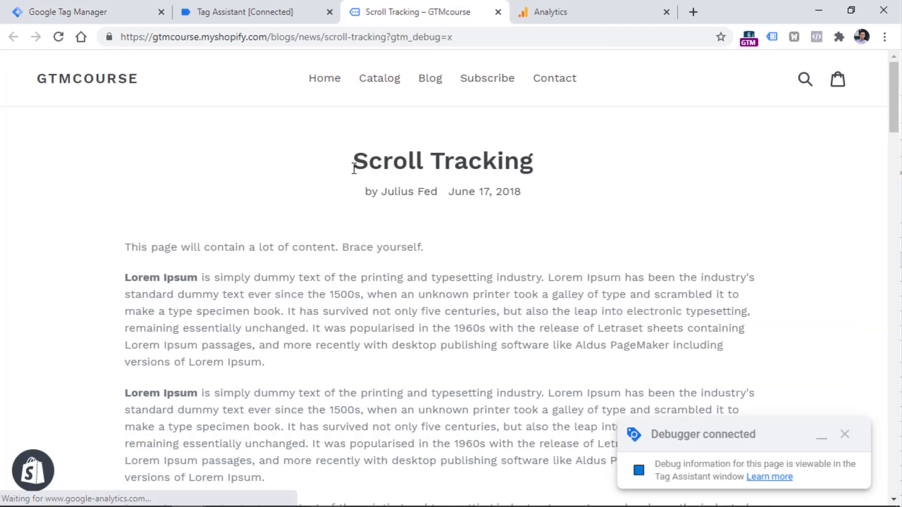
# - Scroll the previewed blog page to the banner again and check the first Scroll Depth event's variables in Tag Assistant
pyautogui.scroll(-20, 346, 188)
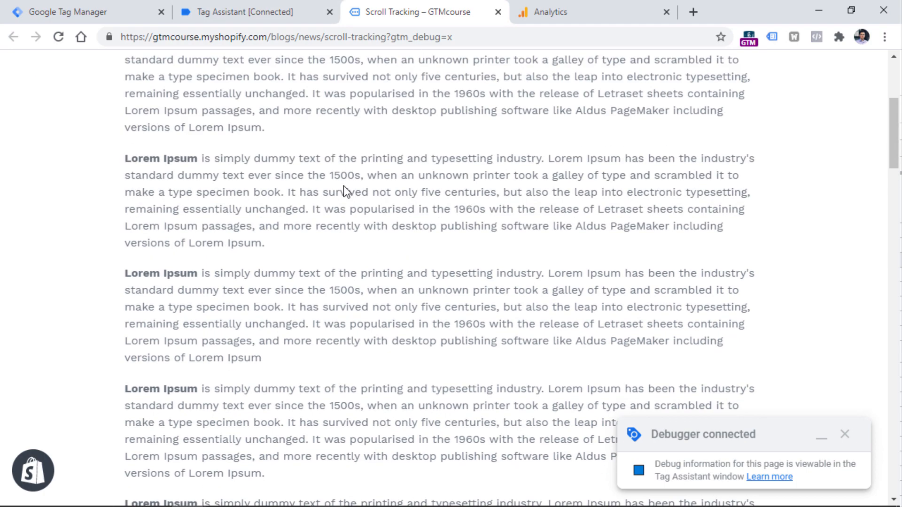
pyautogui.scroll(-4, 343, 185)
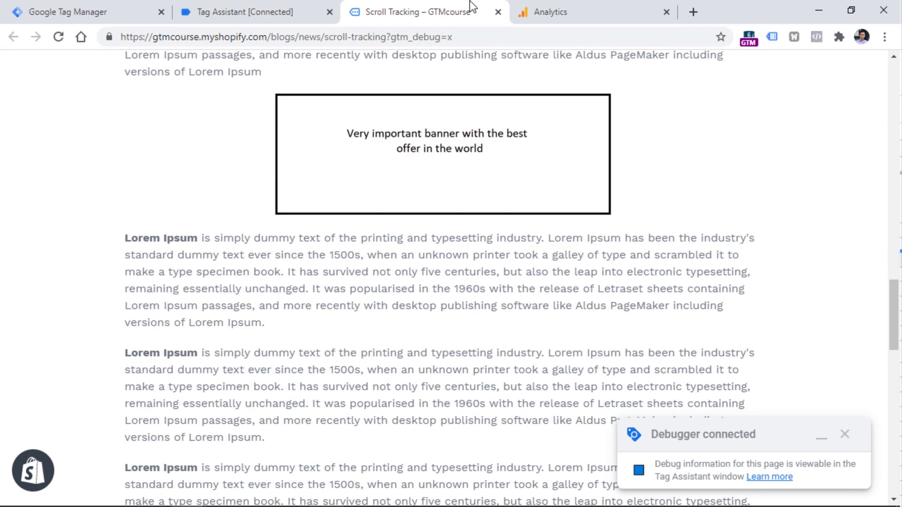
pyautogui.click(253, 12)
pyautogui.click(453, 324)
pyautogui.click(78, 256)
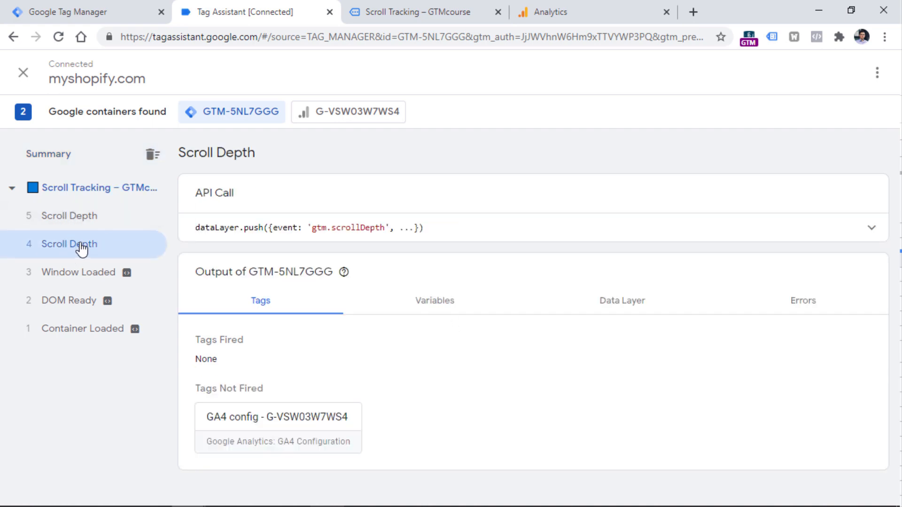
pyautogui.click(428, 311)
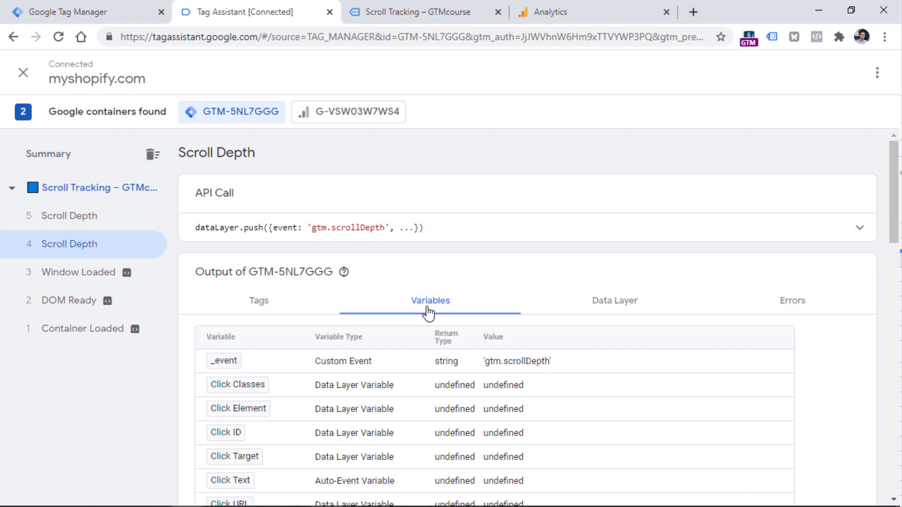
pyautogui.scroll(-15, 278, 232)
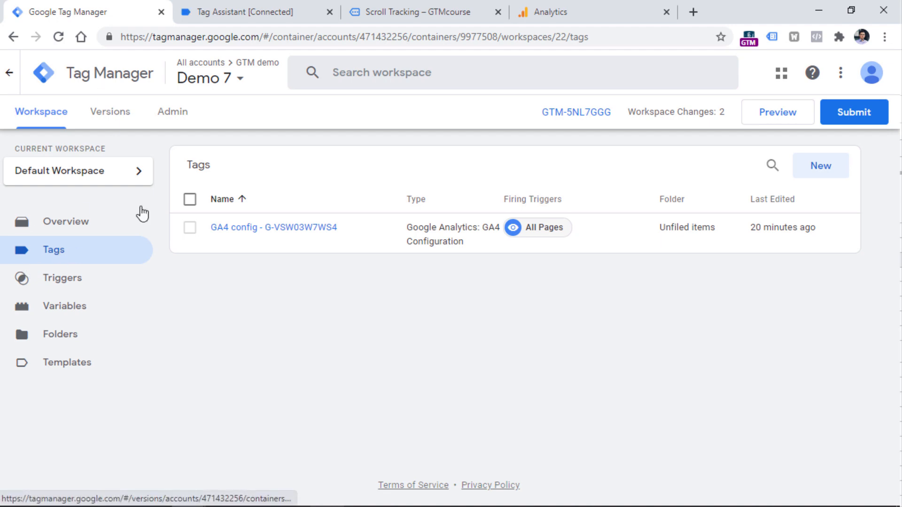
# - Create a Google Analytics: GA4 Event tag that uses the existing GA4 config tag and the event name scroll
pyautogui.click(824, 170)
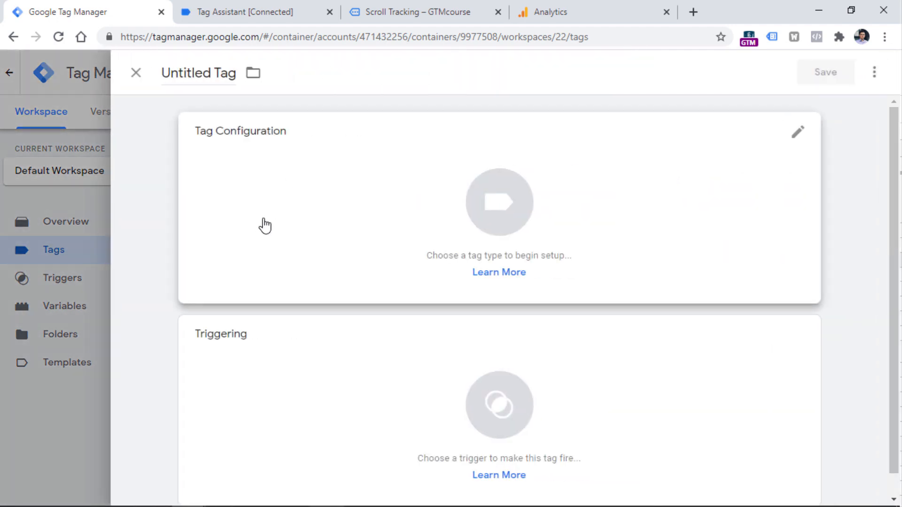
pyautogui.click(262, 203)
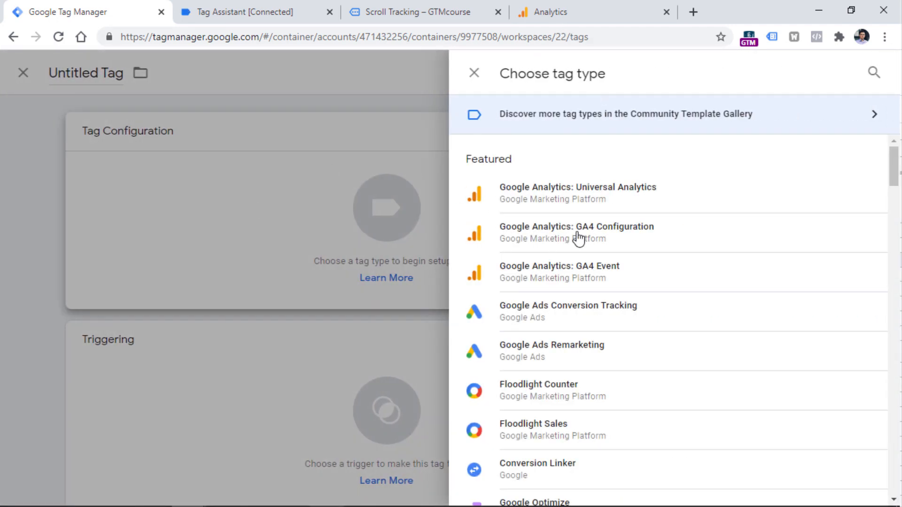
pyautogui.click(586, 282)
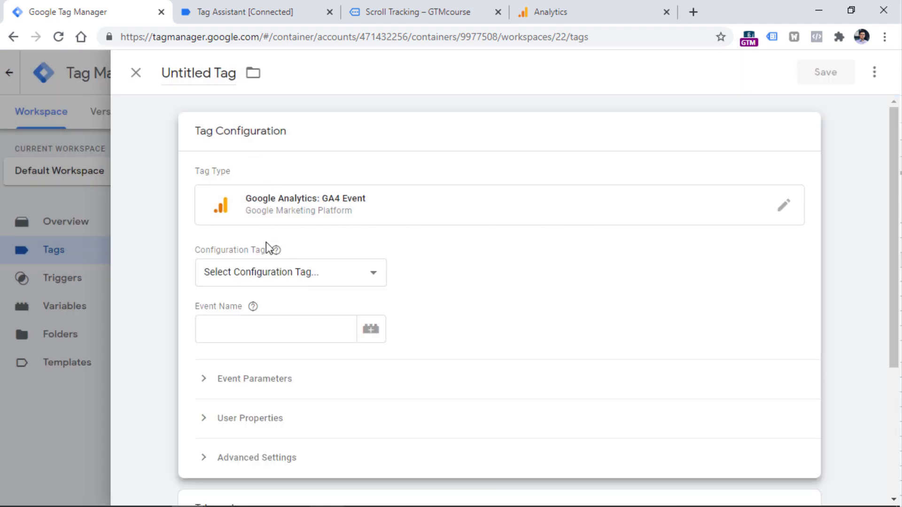
pyautogui.click(280, 274)
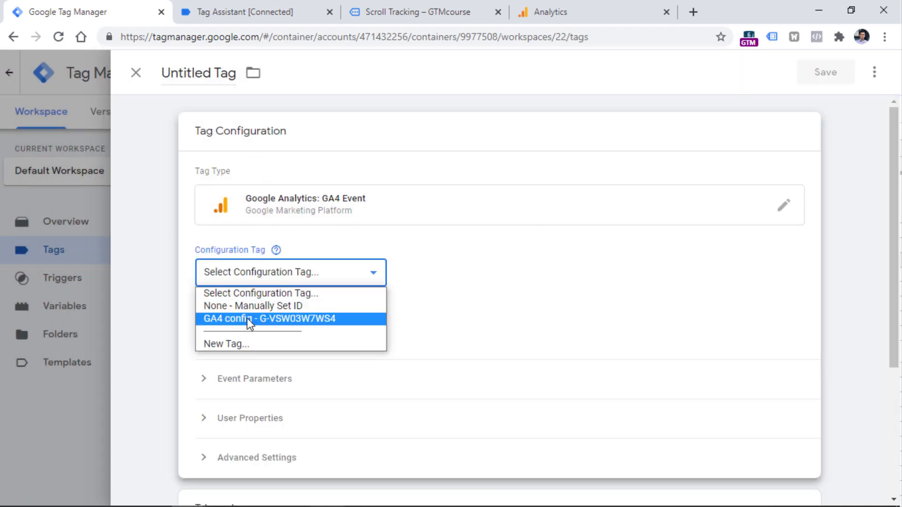
pyautogui.click(285, 320)
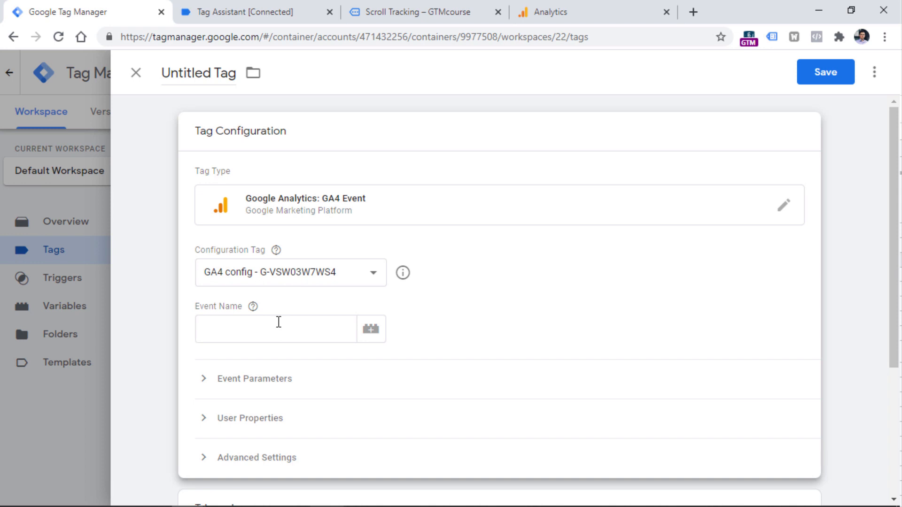
pyautogui.click(278, 322)
pyautogui.write('scroll')
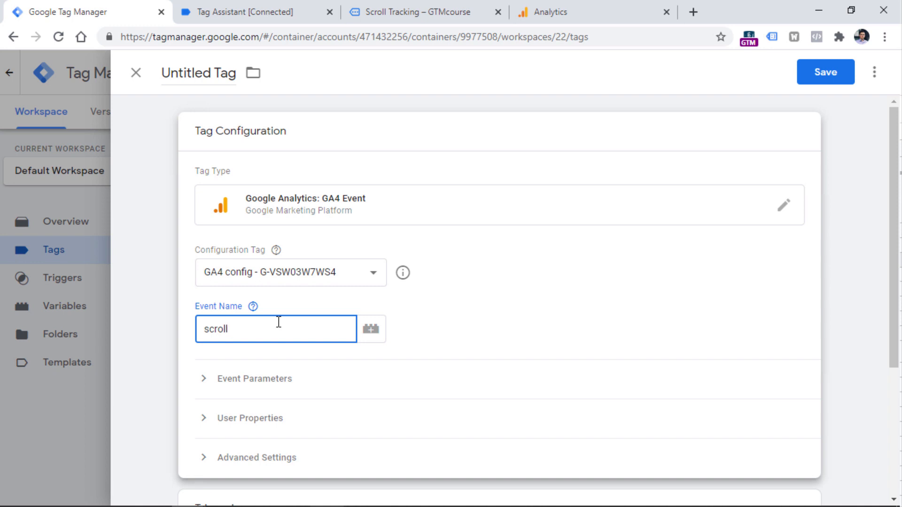
pyautogui.click(429, 240)
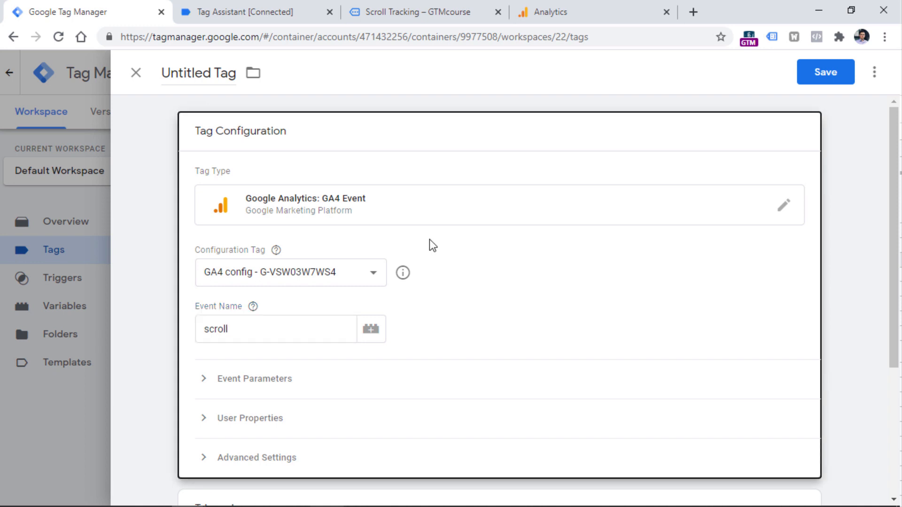
# - Add the event parameter percent_scrolled to the tag with the Scroll Depth Threshold variable as its value
pyautogui.click(248, 380)
pyautogui.click(259, 427)
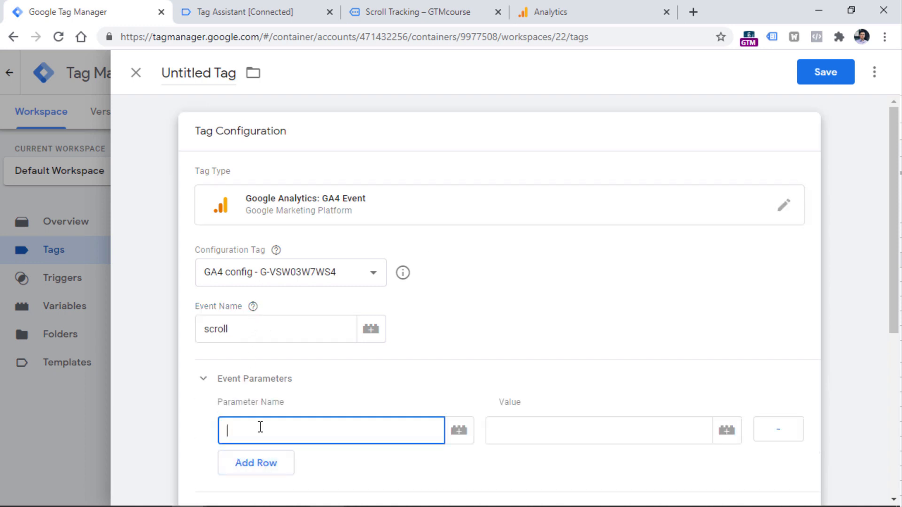
pyautogui.write('percent_scrolled')
pyautogui.click(500, 430)
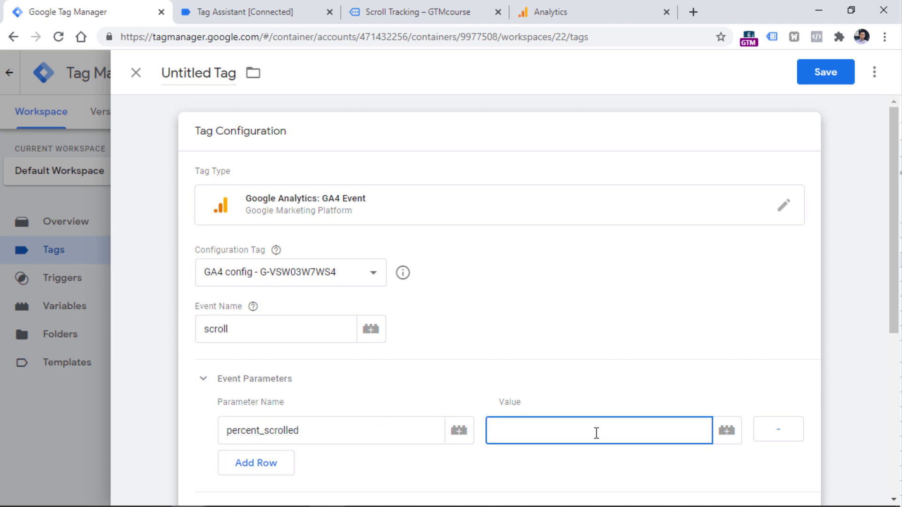
pyautogui.click(268, 15)
pyautogui.click(727, 435)
pyautogui.scroll(-12, 312, 235)
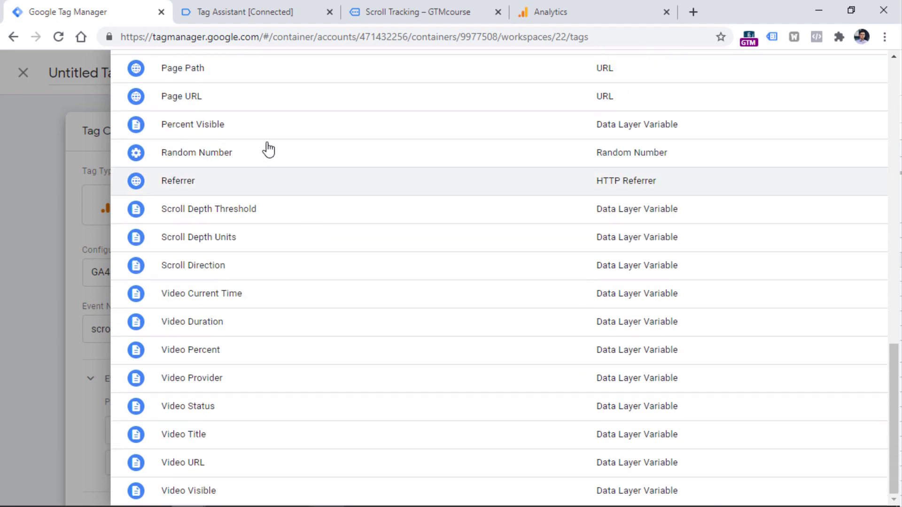
pyautogui.click(199, 219)
# - Name the tag GA4 Event - scroll, assign the Scroll trigger to it and save it
pyautogui.click(212, 69)
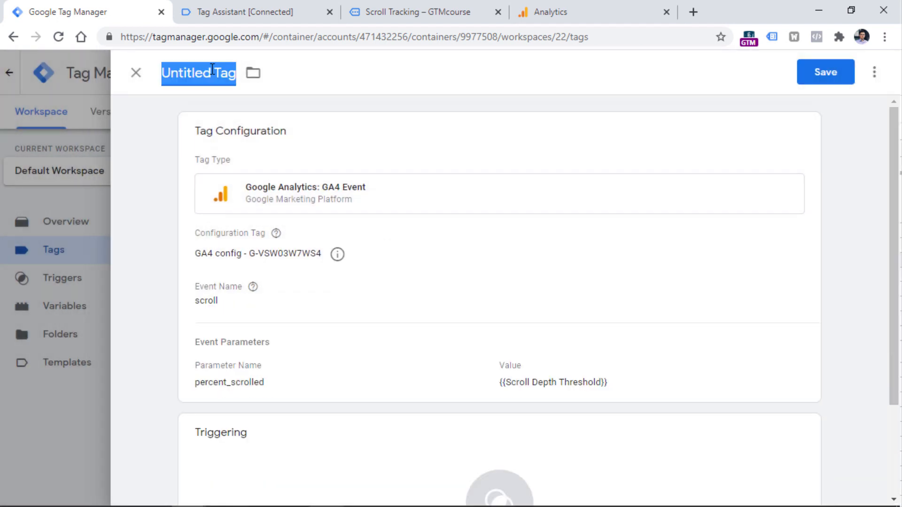
pyautogui.write('GA4 Event - scroll')
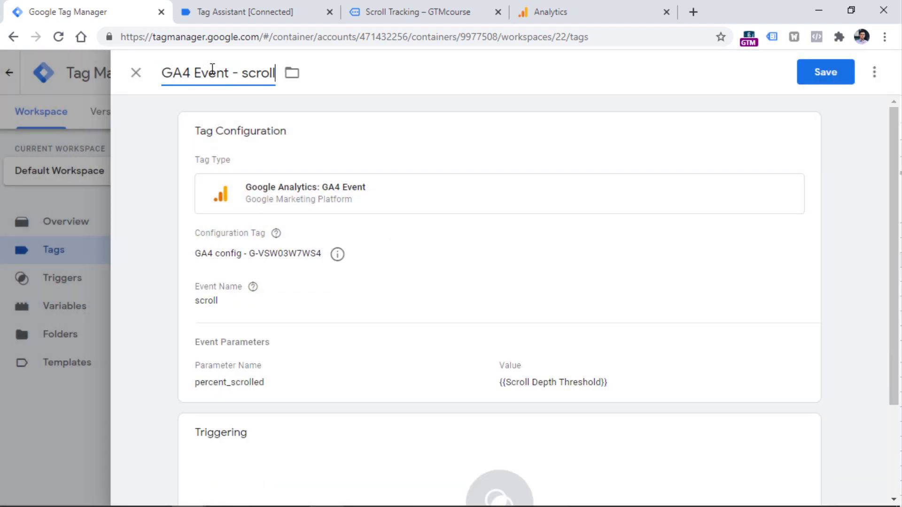
pyautogui.scroll(-3, 288, 382)
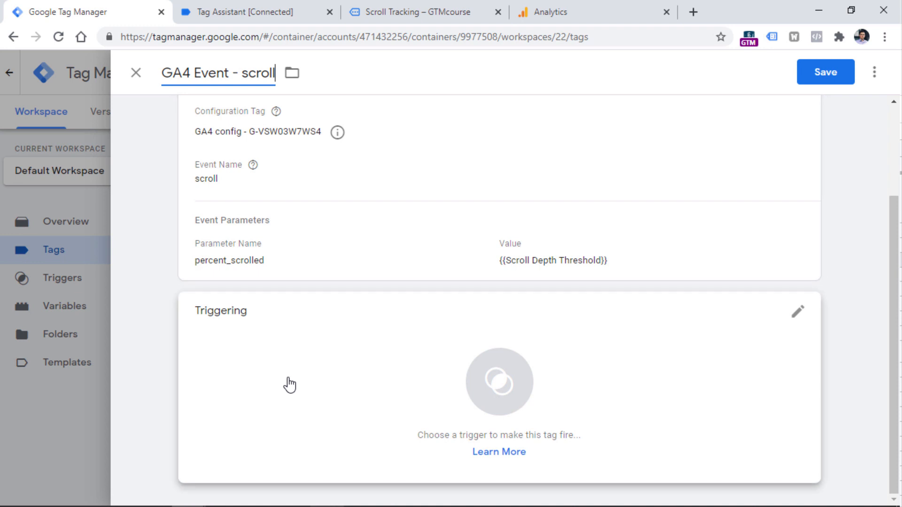
pyautogui.click(255, 358)
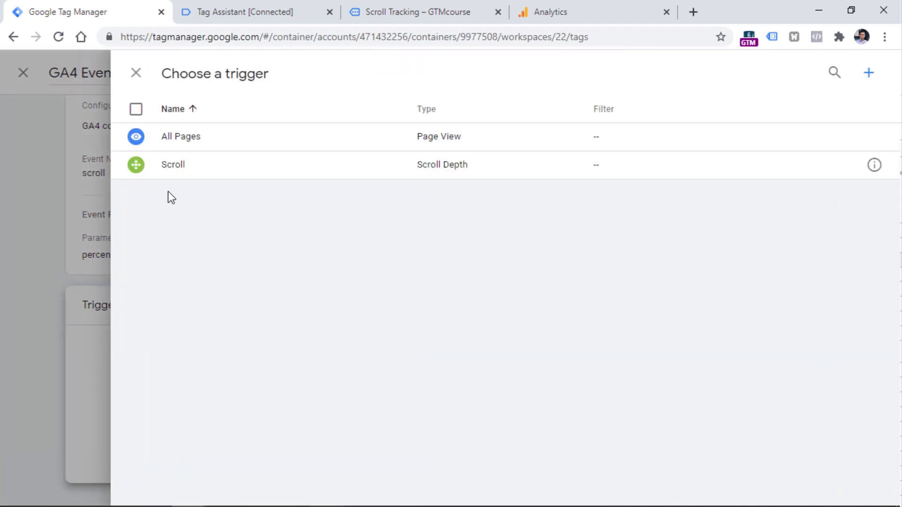
pyautogui.click(183, 166)
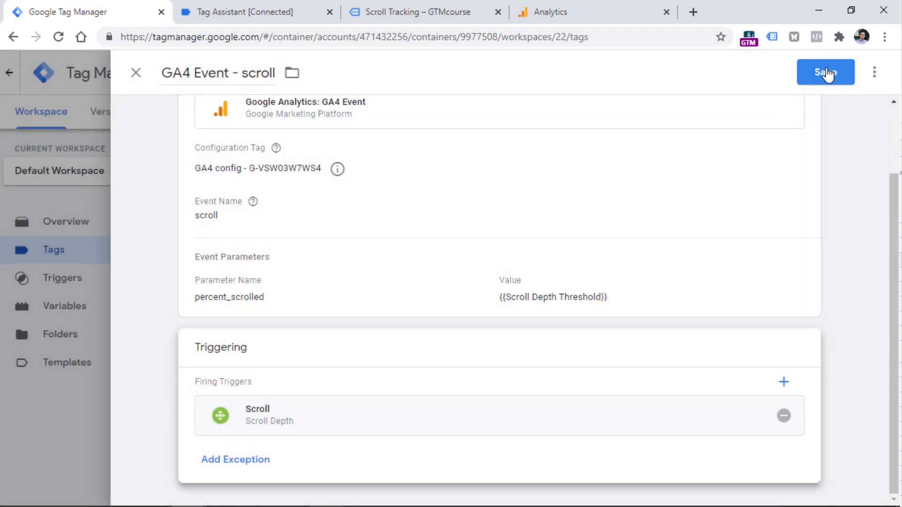
pyautogui.click(830, 75)
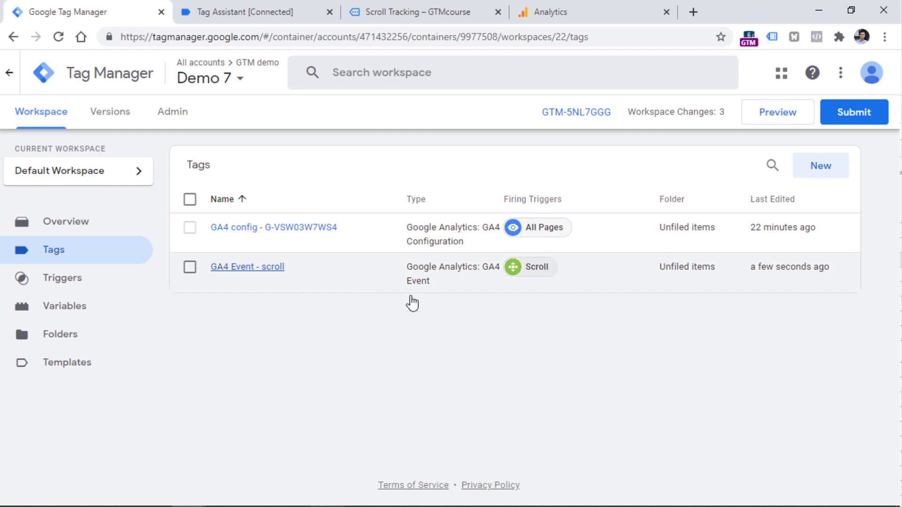
# - Refresh the container preview, scroll down the blog page and continue to the connected session in Tag Assistant
pyautogui.click(780, 112)
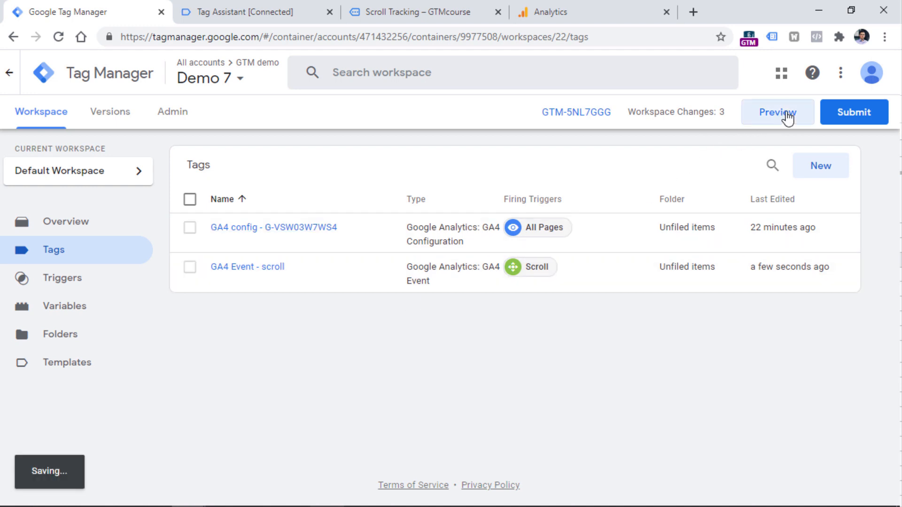
pyautogui.click(421, 18)
pyautogui.scroll(-15, 433, 124)
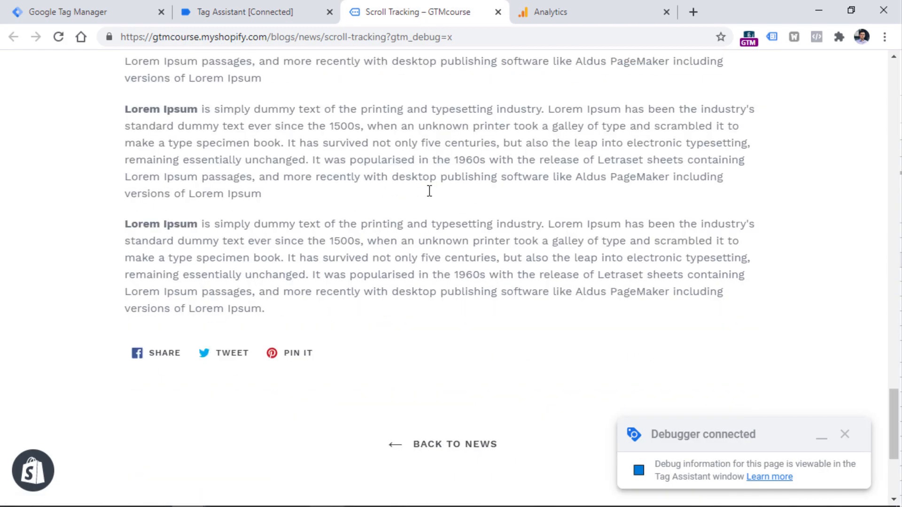
pyautogui.click(258, 10)
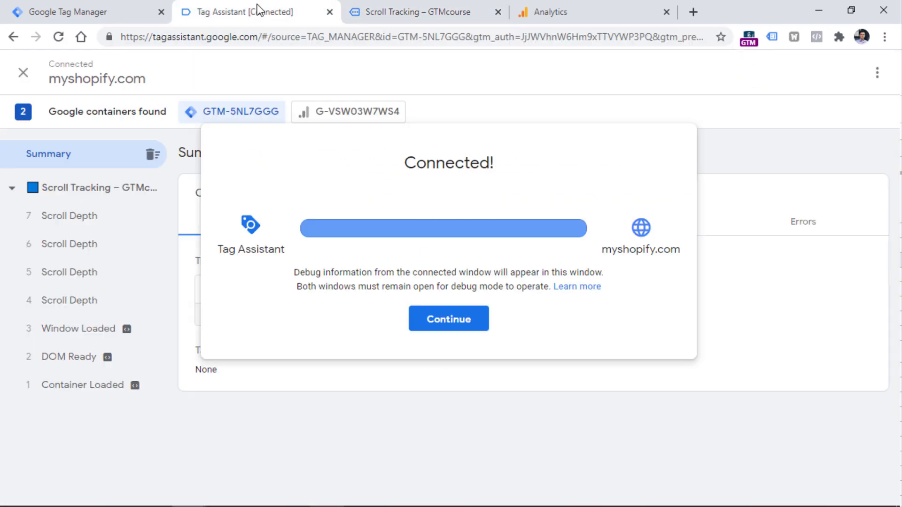
pyautogui.click(435, 324)
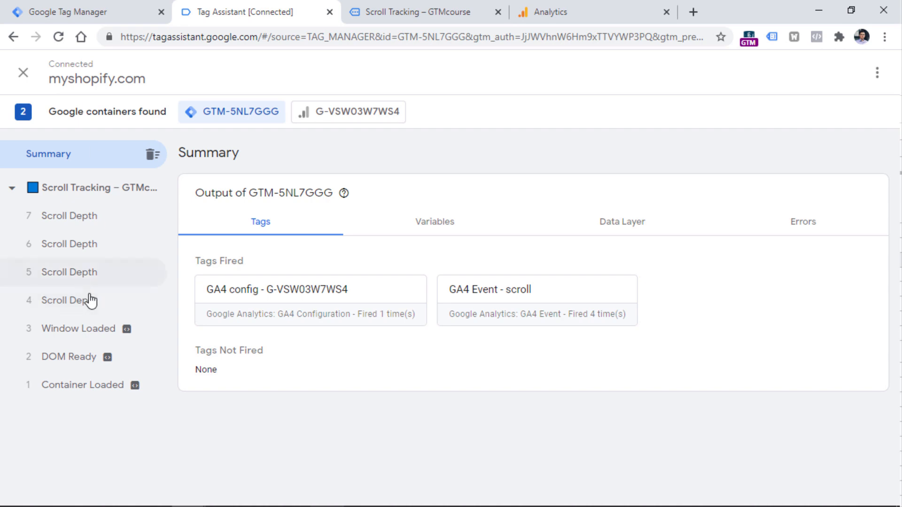
# - Inspect the GA4 Event - scroll tag on the first Scroll Depth event with variables displayed as values, checking the event name and parameter
pyautogui.click(83, 303)
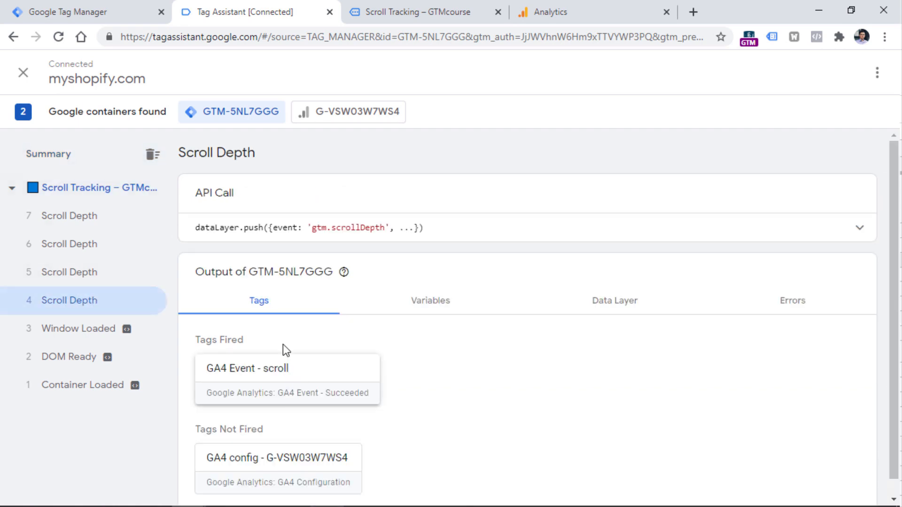
pyautogui.click(292, 386)
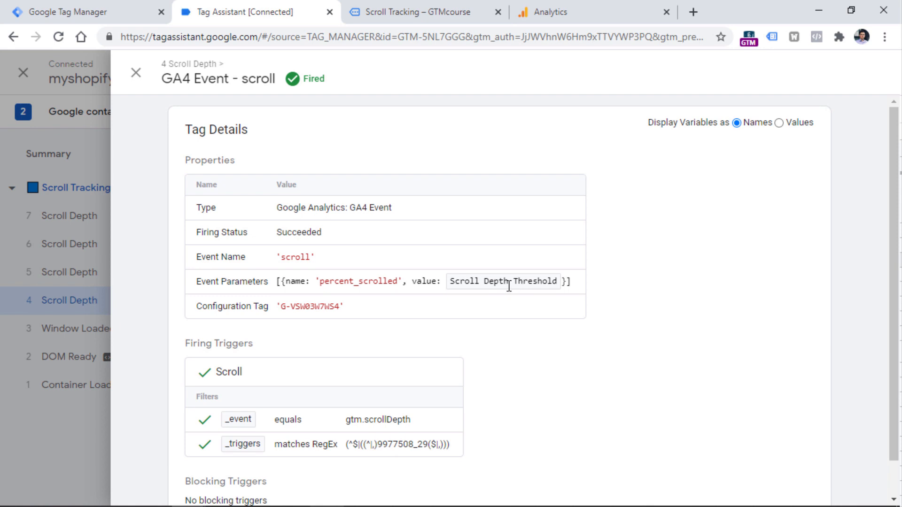
pyautogui.click(779, 123)
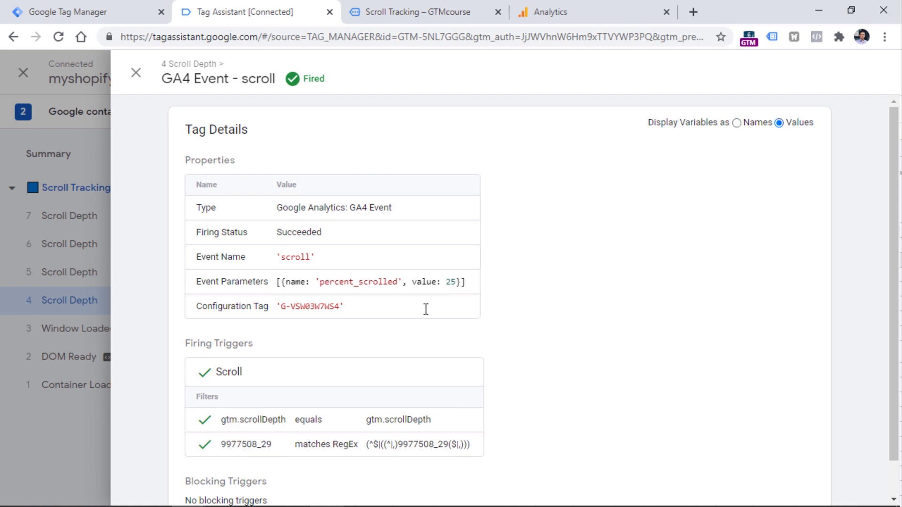
pyautogui.doubleClick(294, 257)
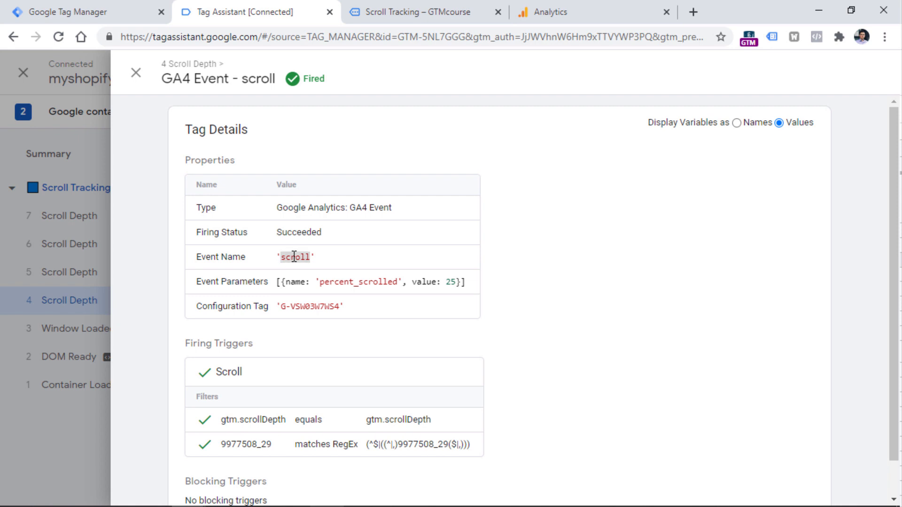
pyautogui.doubleClick(365, 282)
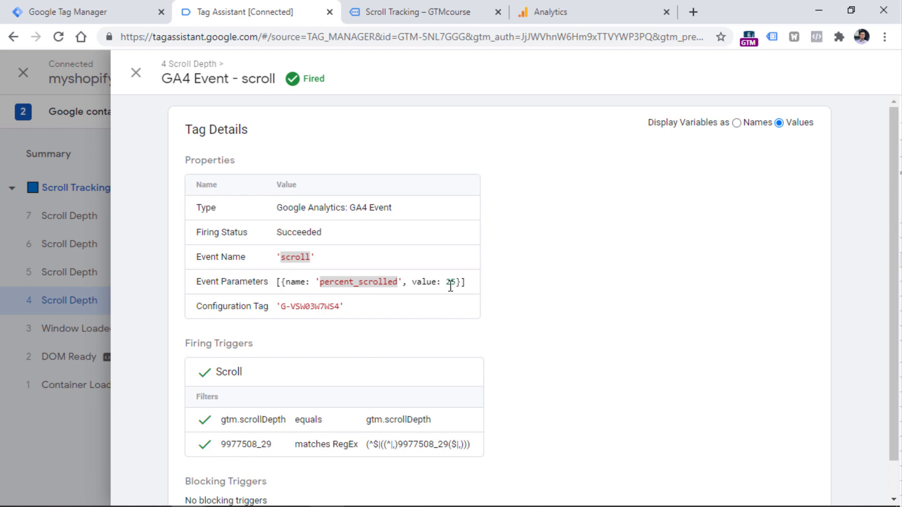
pyautogui.doubleClick(450, 282)
pyautogui.press('Escape')
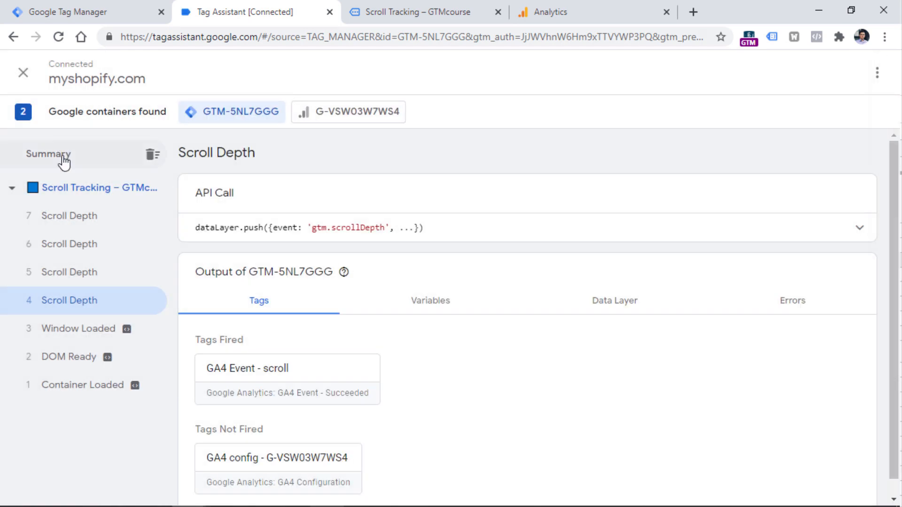
# - Check the percent_scrolled value of the GA4 Event - scroll tag on the third Scroll Depth event
pyautogui.click(81, 251)
pyautogui.click(281, 362)
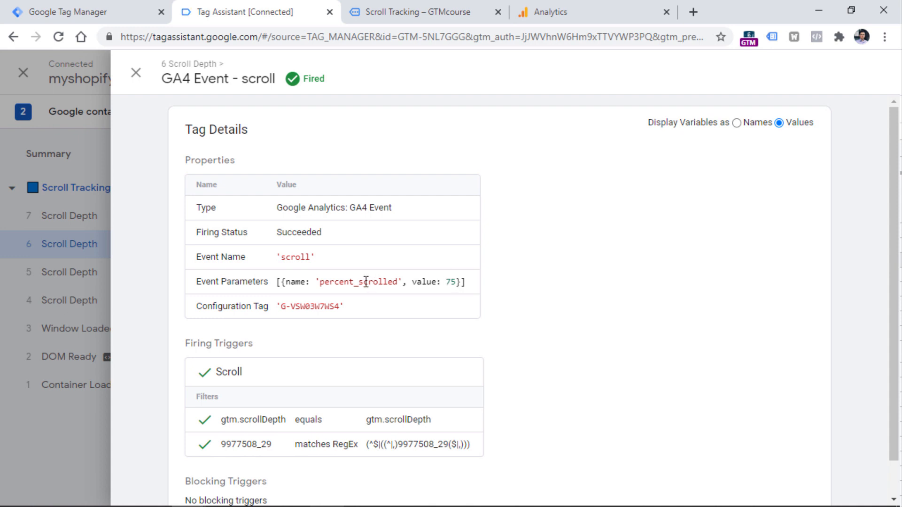
pyautogui.press('Escape')
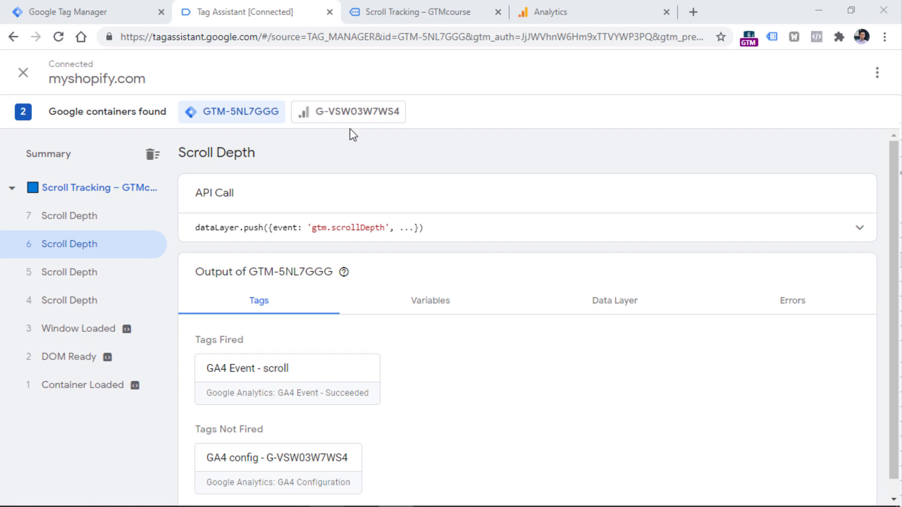
# - In Google Analytics, open DebugView and examine the latest scroll event's parameters for percent_scrolled
pyautogui.click(599, 2)
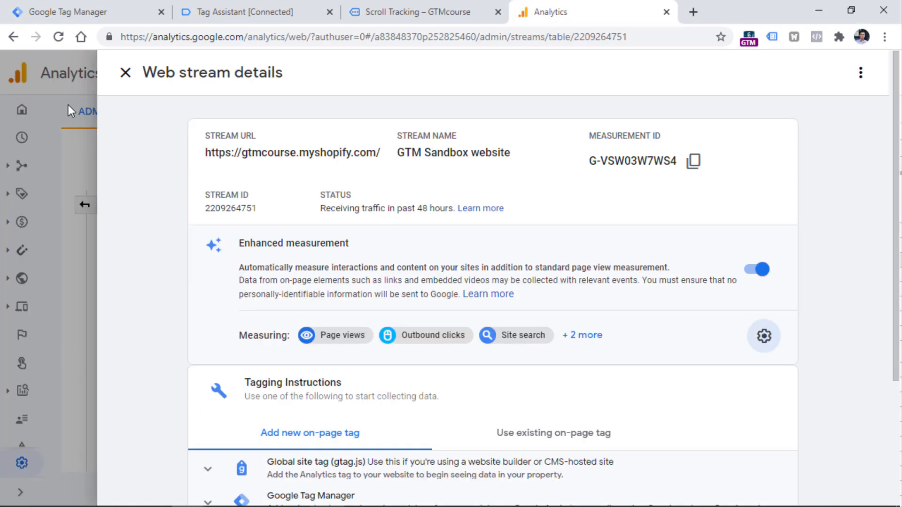
pyautogui.click(125, 72)
pyautogui.moveTo(35, 389)
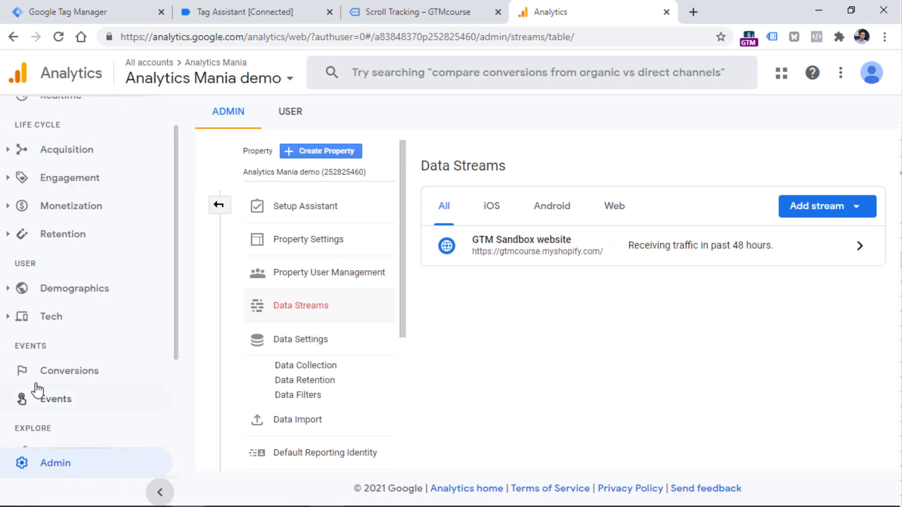
pyautogui.scroll(-3, 71, 414)
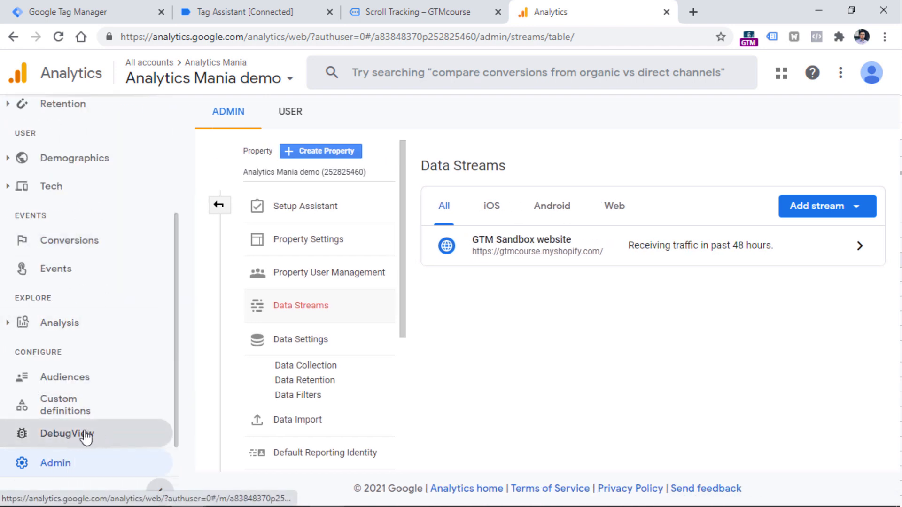
pyautogui.click(83, 444)
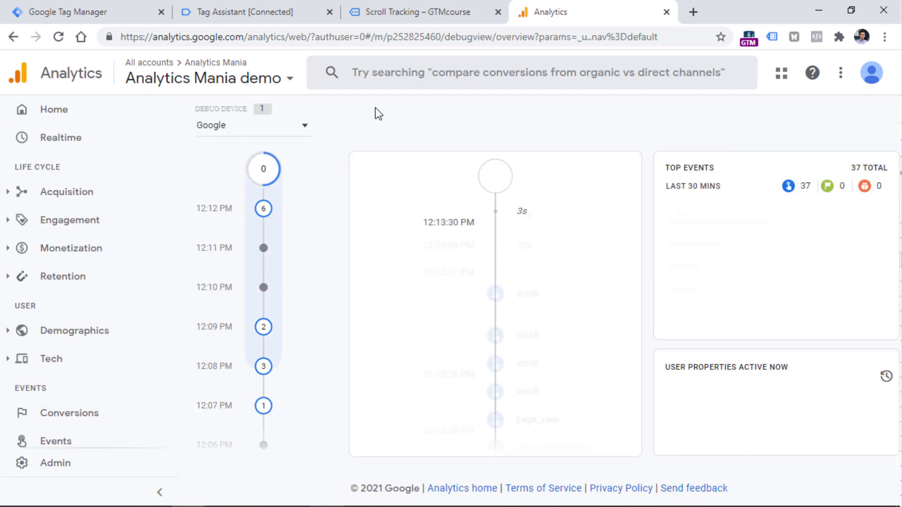
pyautogui.scroll(-2, 627, 177)
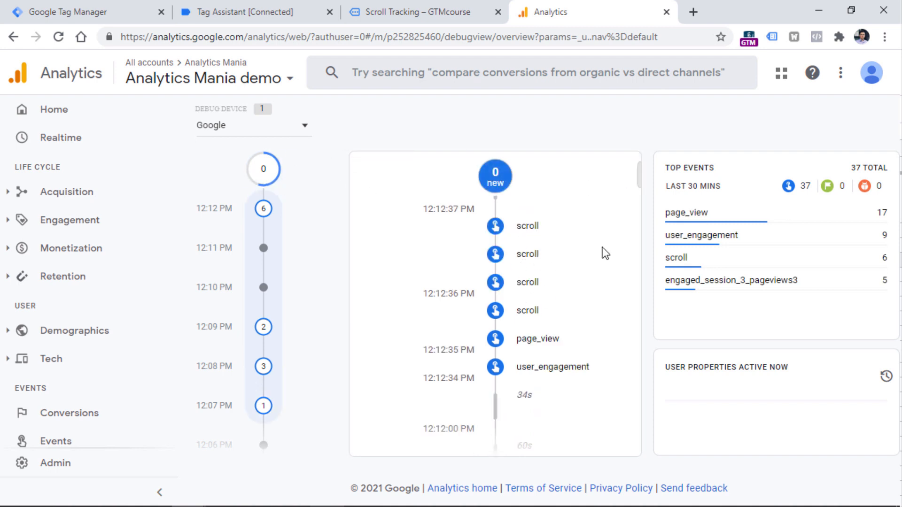
pyautogui.click(526, 227)
pyautogui.moveTo(636, 247); pyautogui.dragTo(638, 301)
pyautogui.scroll(-3, 548, 268)
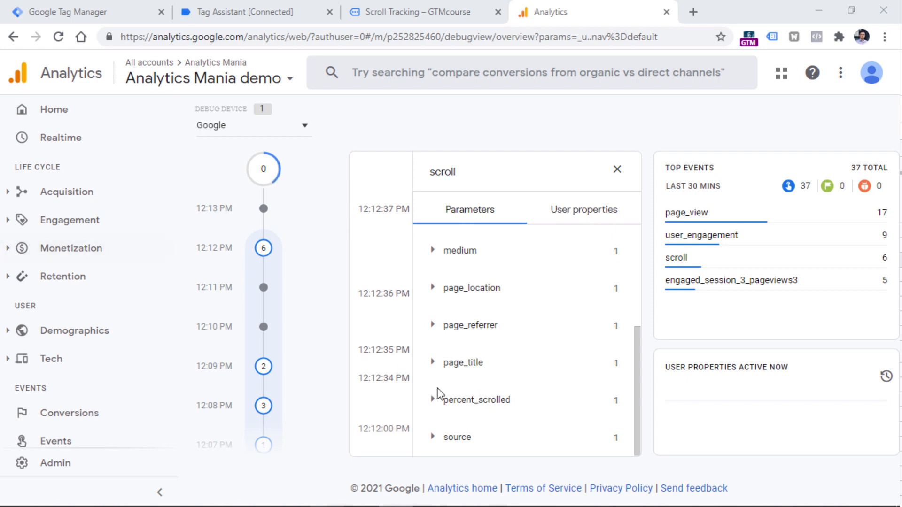
# - In Custom definitions, start a new event-scoped custom dimension named "Percent scrolled"
pyautogui.scroll(-4, 61, 217)
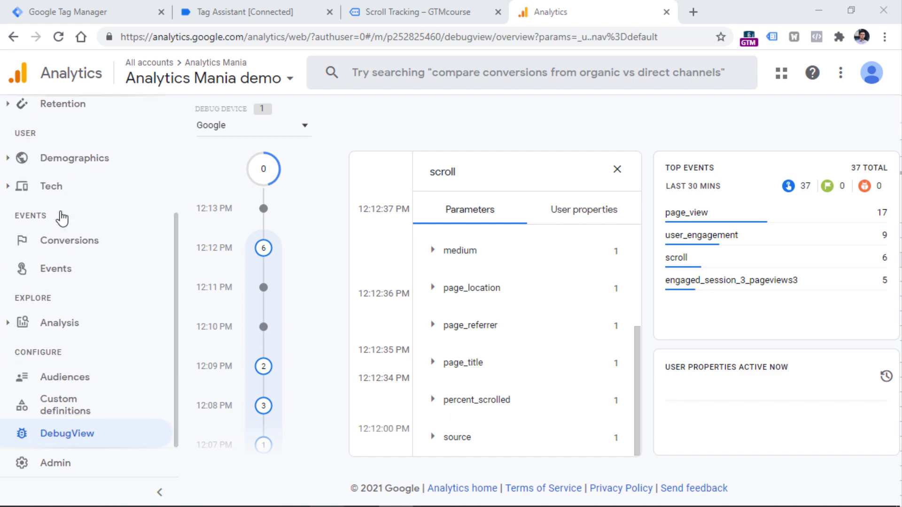
pyautogui.click(68, 414)
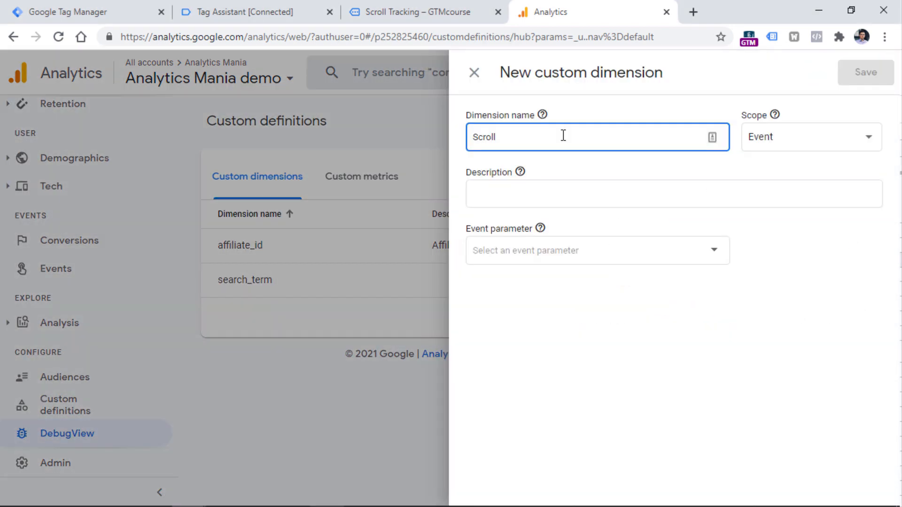
pyautogui.hotkey('ctrl', 'a')
pyautogui.press('BackSpace')
pyautogui.write('Percent scrolled')
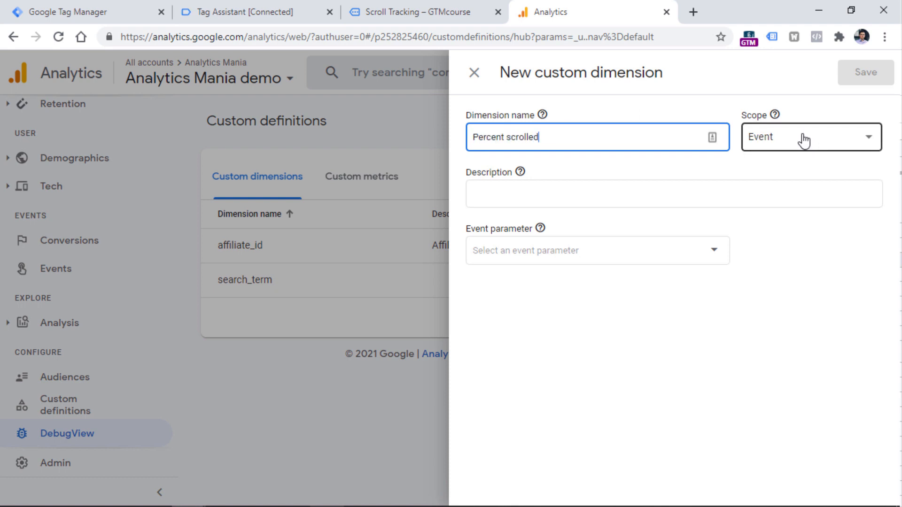
# - Choose percent_scrolled as the event parameter of the new custom dimension, leaving the description empty
pyautogui.click(521, 193)
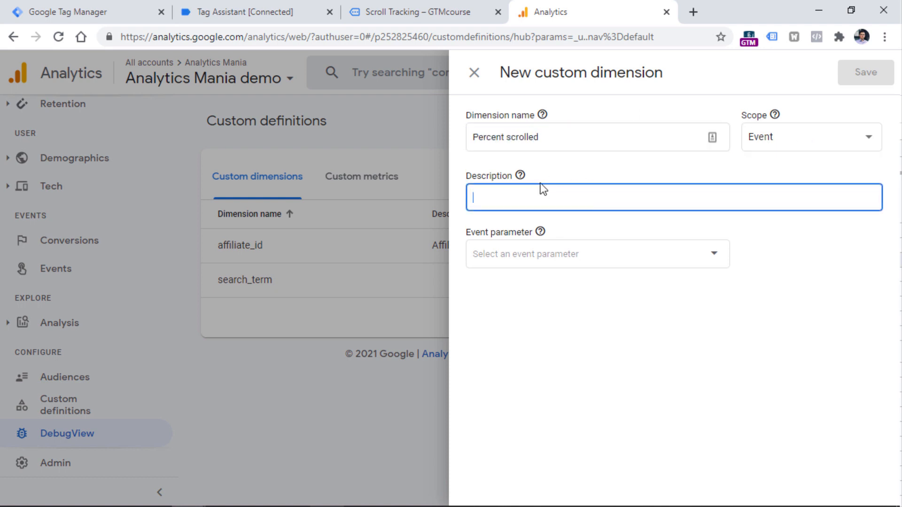
pyautogui.click(522, 254)
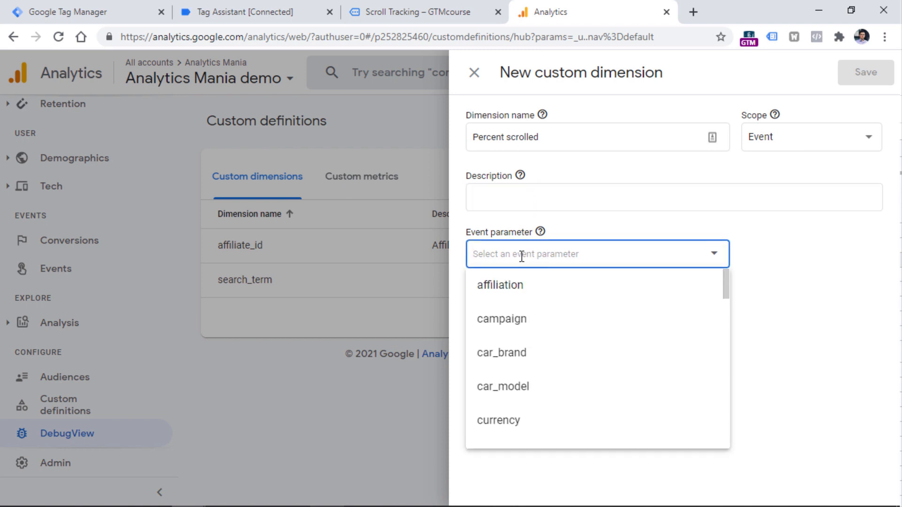
pyautogui.write('percent')
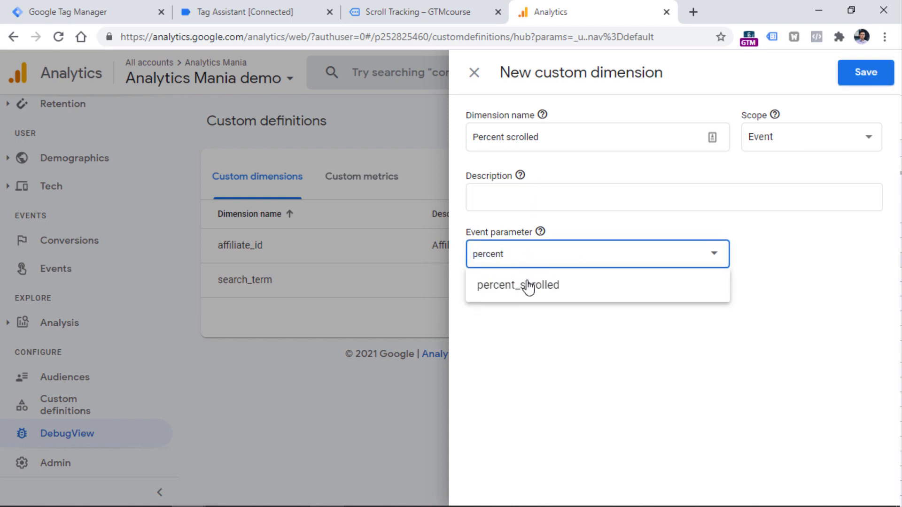
pyautogui.click(528, 284)
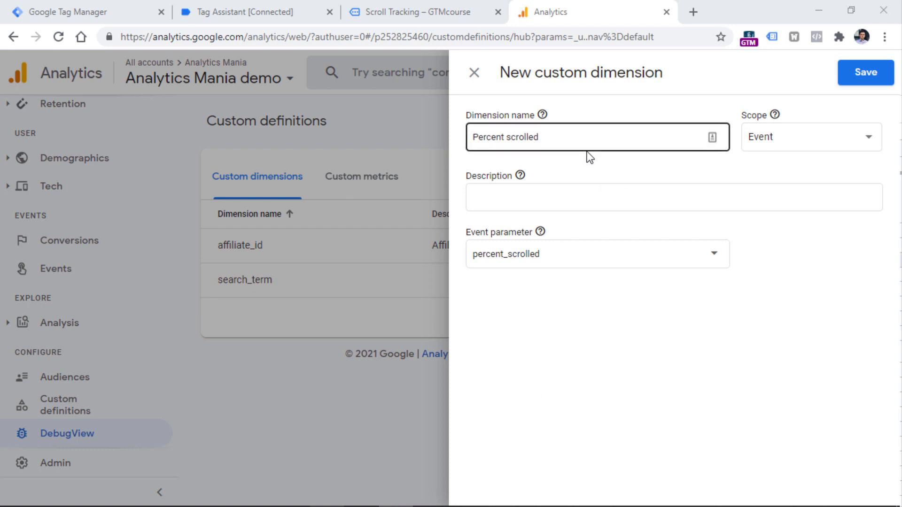
pyautogui.click(589, 137)
pyautogui.click(222, 203)
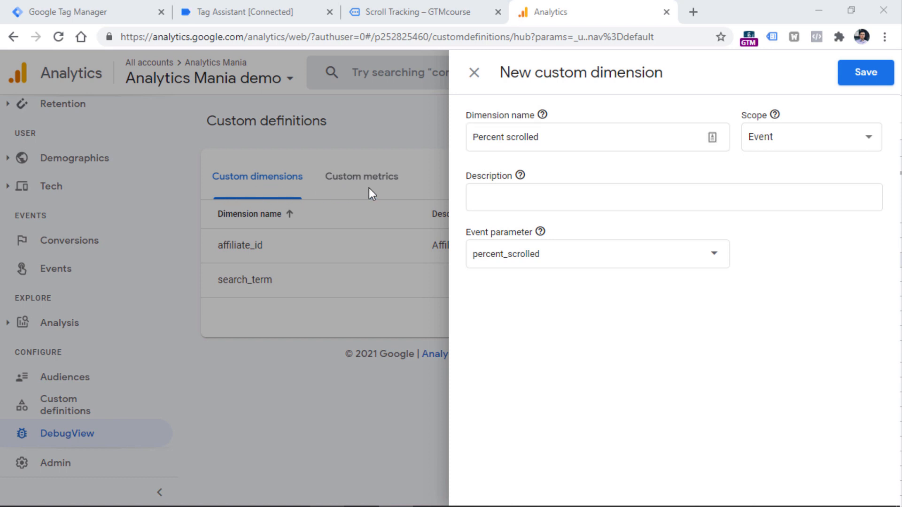
pyautogui.click(637, 190)
# - Switch to Google Tag Manager, open the GA4 Event - scroll tag for editing and remove its percent_scrolled event parameter
pyautogui.click(118, 7)
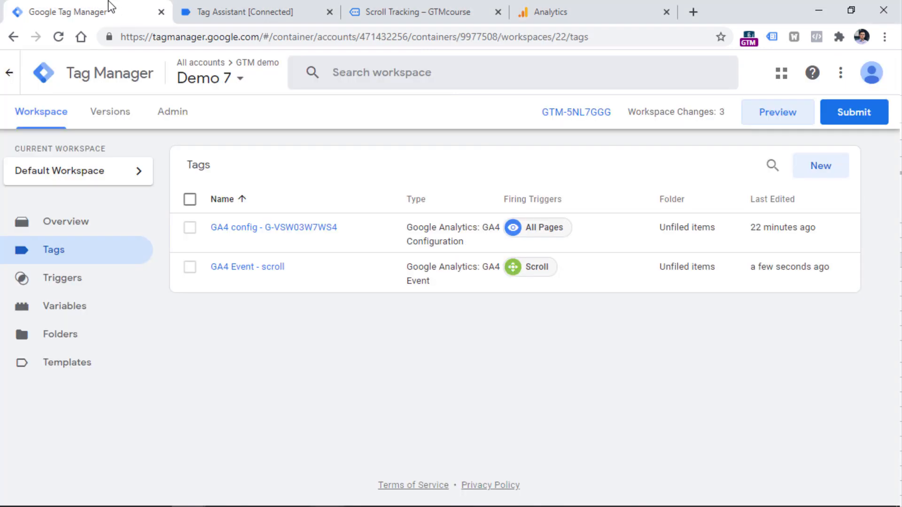
pyautogui.click(246, 270)
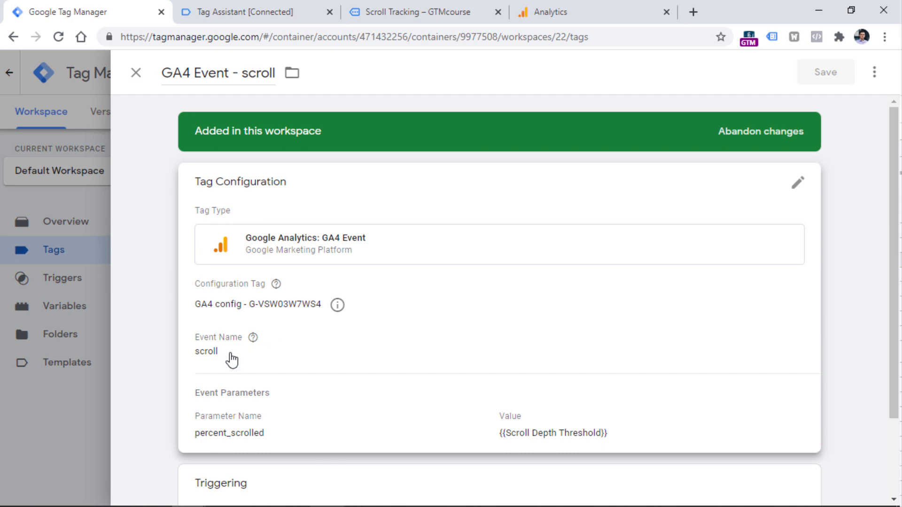
pyautogui.scroll(-1, 232, 361)
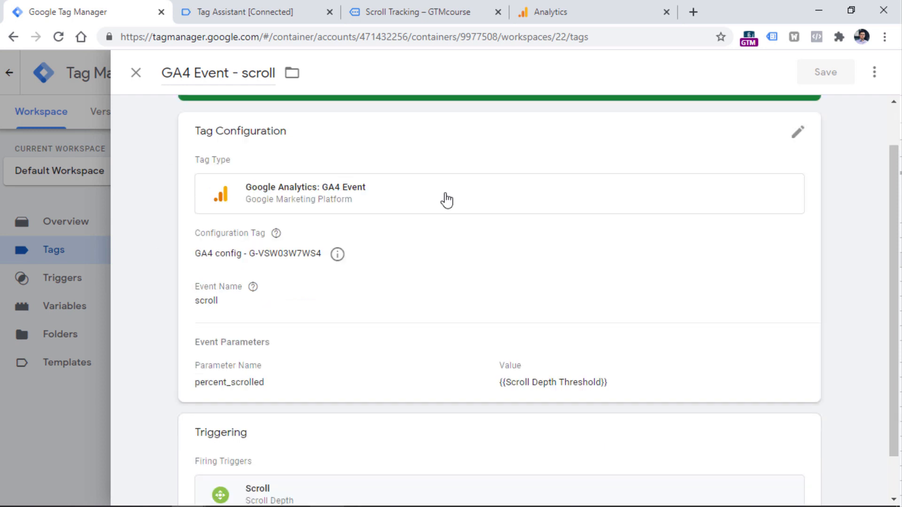
pyautogui.click(446, 199)
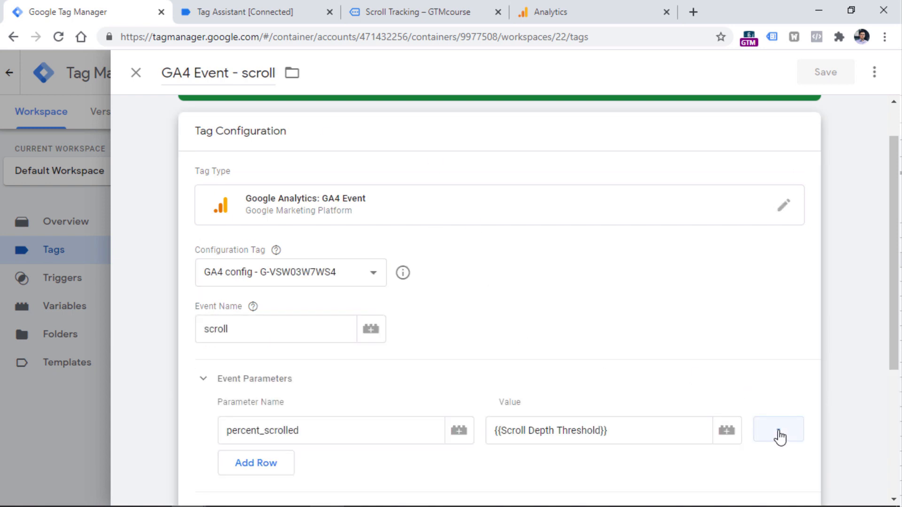
pyautogui.click(779, 436)
pyautogui.click(235, 383)
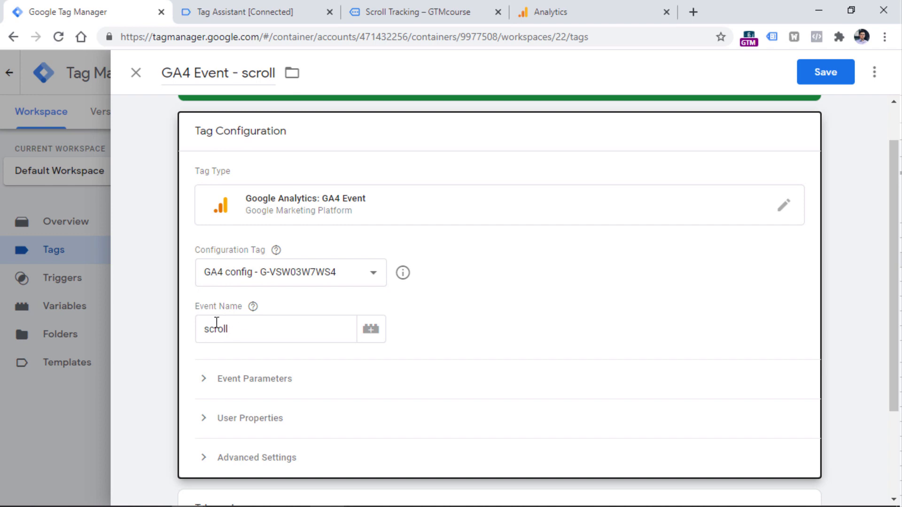
# - Try fixed event names for the GA4 Event - scroll tag, first scroll_25 and then scroll_50
pyautogui.click(261, 328)
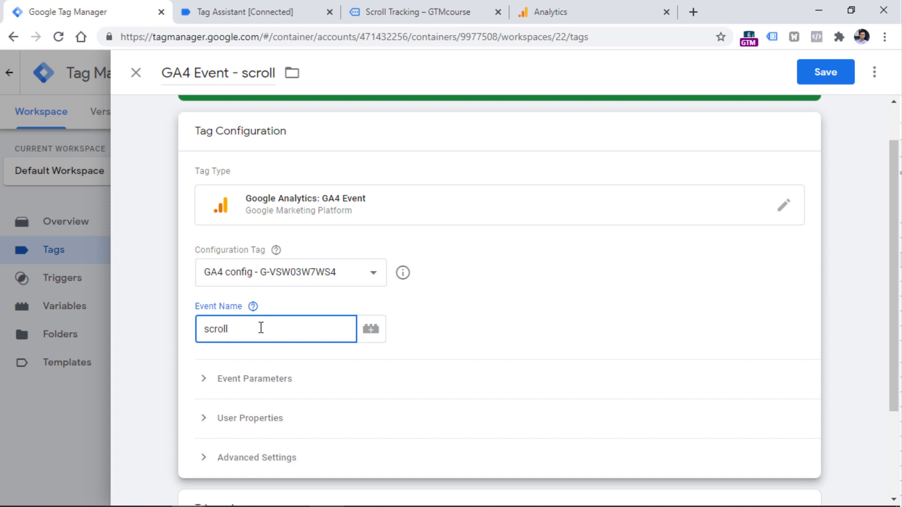
pyautogui.write('_25')
pyautogui.press('BackSpace')
pyautogui.press('BackSpace')
pyautogui.write('50')
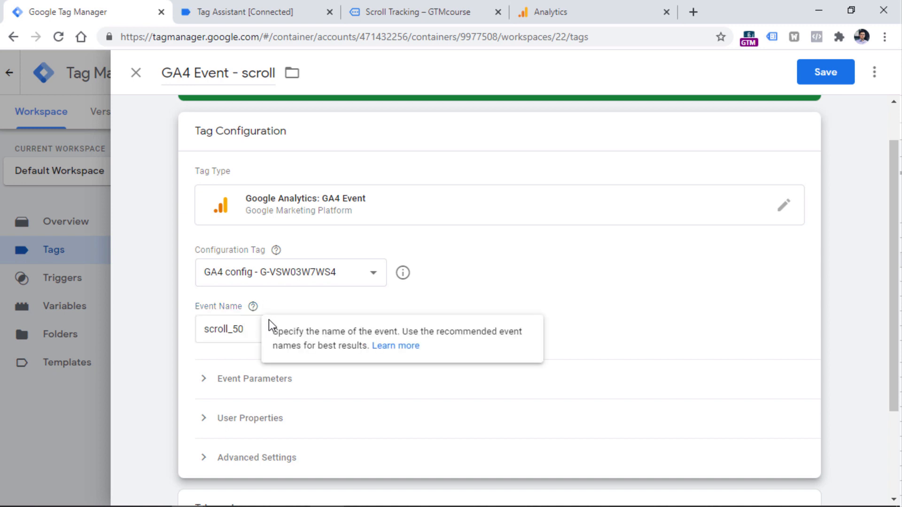
# - Replace the fixed number in the event name with the Scroll Depth Threshold variable, giving scroll_{{Scroll Depth Threshold}}
pyautogui.click(469, 286)
pyautogui.click(302, 319)
pyautogui.press('BackSpace')
pyautogui.press('BackSpace')
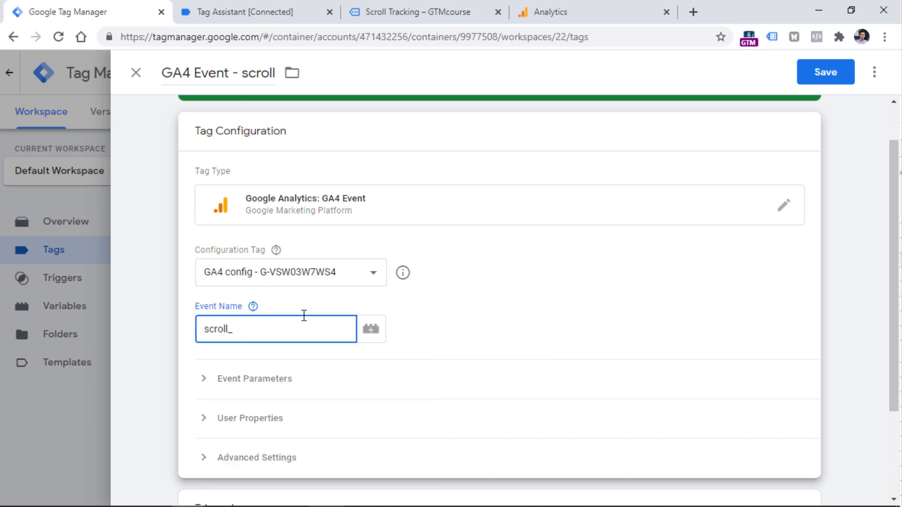
pyautogui.click(371, 330)
pyautogui.scroll(-15, 197, 213)
pyautogui.click(197, 211)
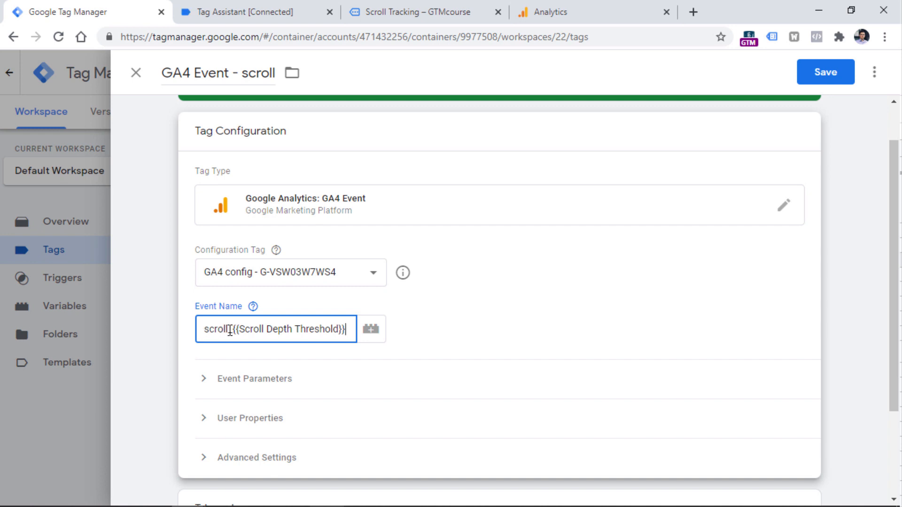
pyautogui.moveTo(232, 329); pyautogui.dragTo(351, 329)
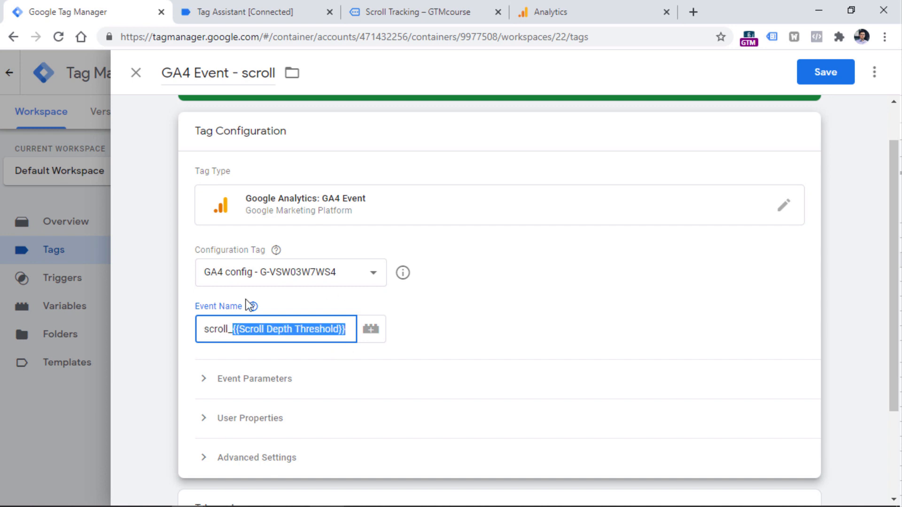
pyautogui.click(429, 138)
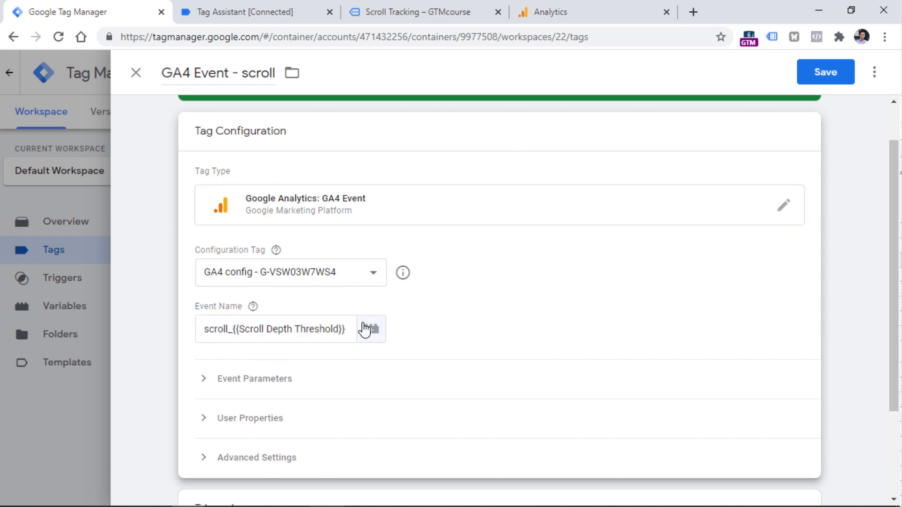
pyautogui.moveTo(233, 329)
pyautogui.mouseDown()
pyautogui.moveTo(348, 328)
pyautogui.moveTo(235, 331)
pyautogui.mouseUp()
pyautogui.click(235, 331)
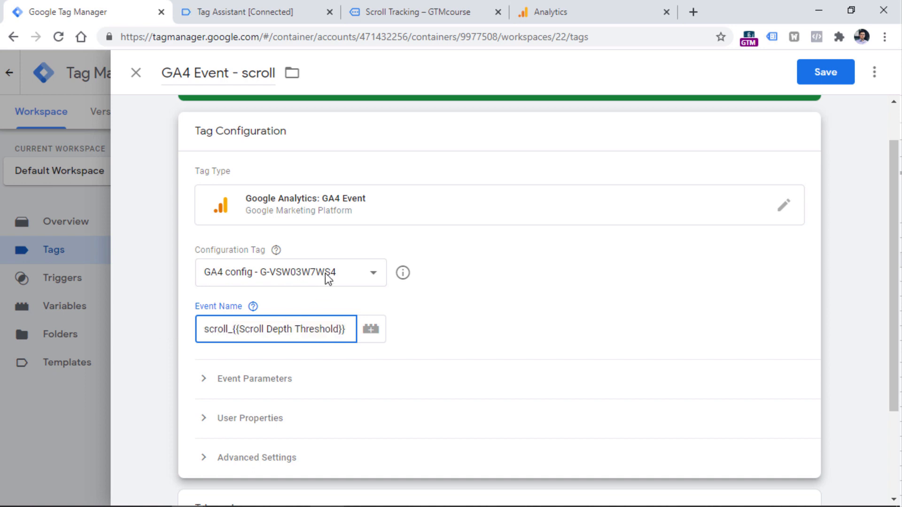
# - Rename the tag as "GA4 Event - scroll_xx" and save it
pyautogui.scroll(-3, 329, 433)
pyautogui.scroll(4, 312, 463)
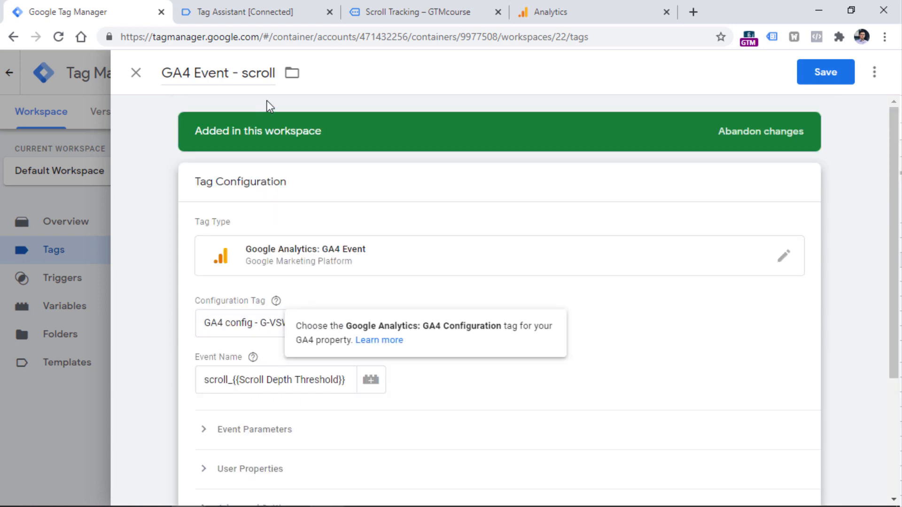
pyautogui.click(277, 79)
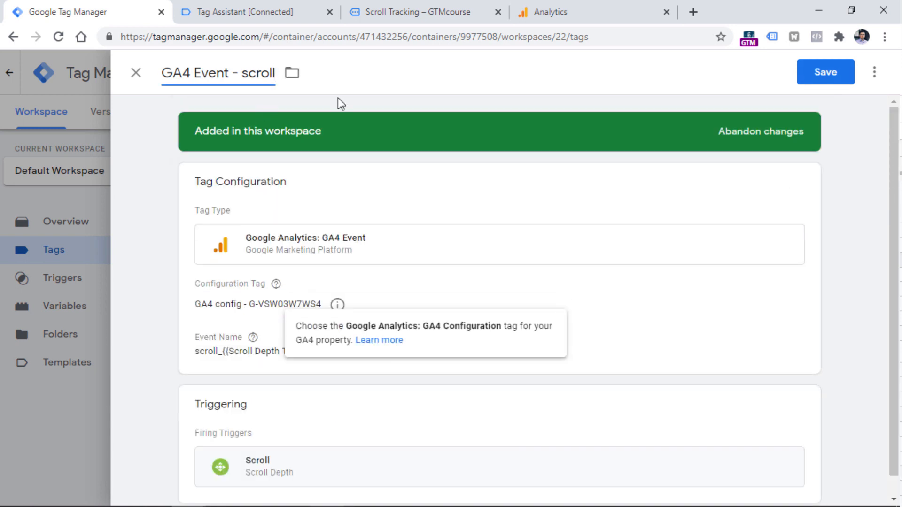
pyautogui.write('_xx')
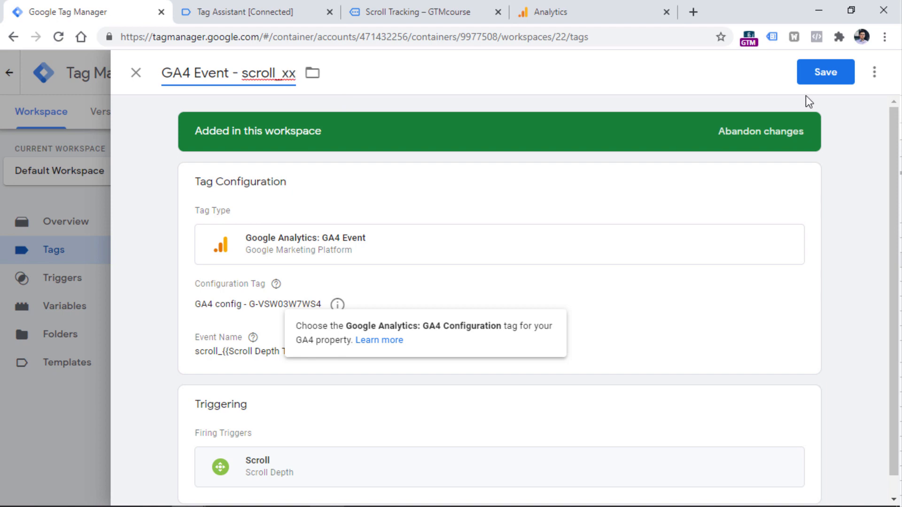
pyautogui.click(825, 75)
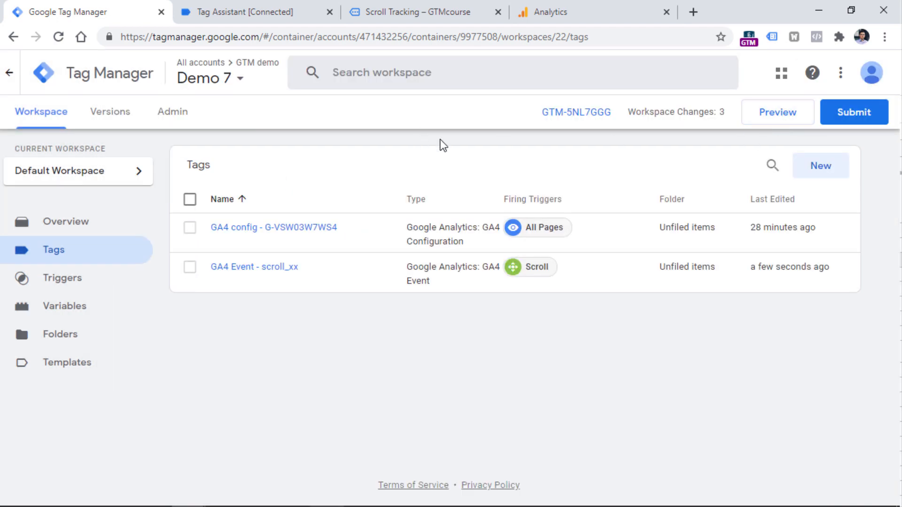
# - Preview the container, scroll down the blog page and inspect the GA4 Event - scroll_xx tag on Tag Assistant's first Scroll Depth event
pyautogui.click(786, 122)
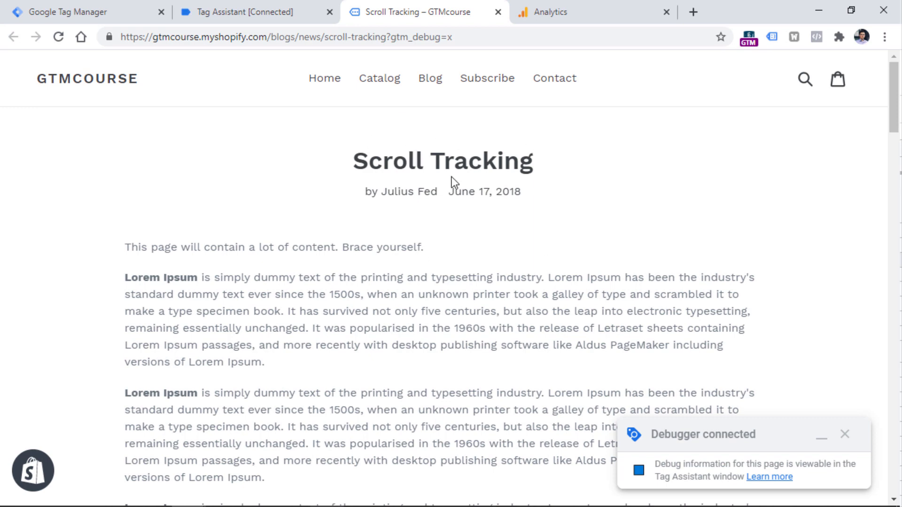
pyautogui.scroll(-15, 443, 169)
pyautogui.click(261, 4)
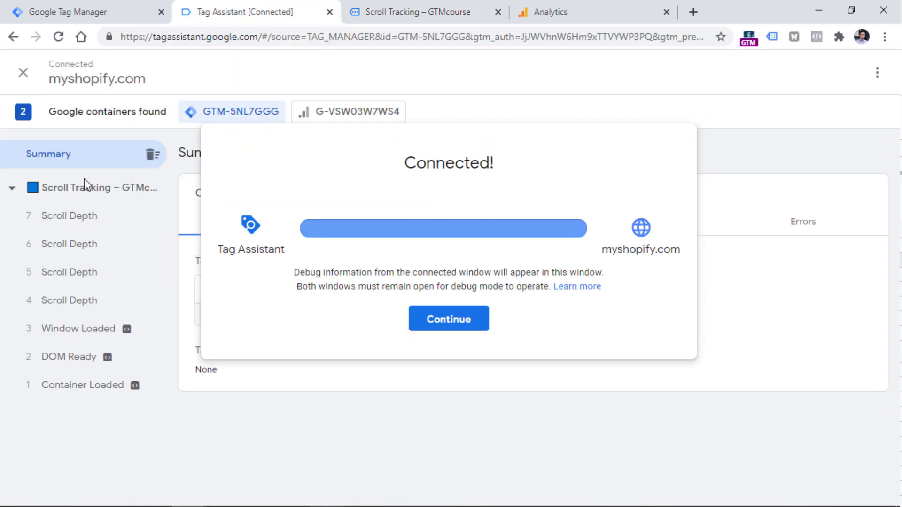
pyautogui.click(473, 321)
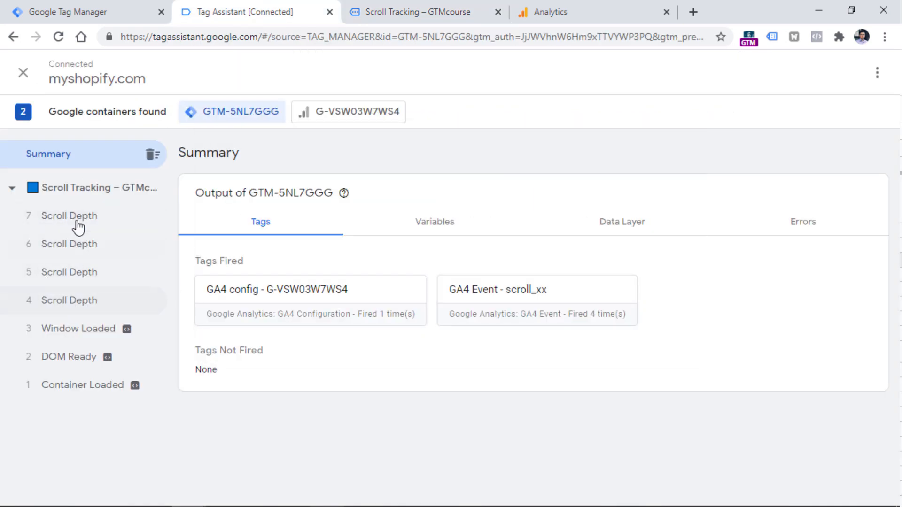
pyautogui.click(78, 302)
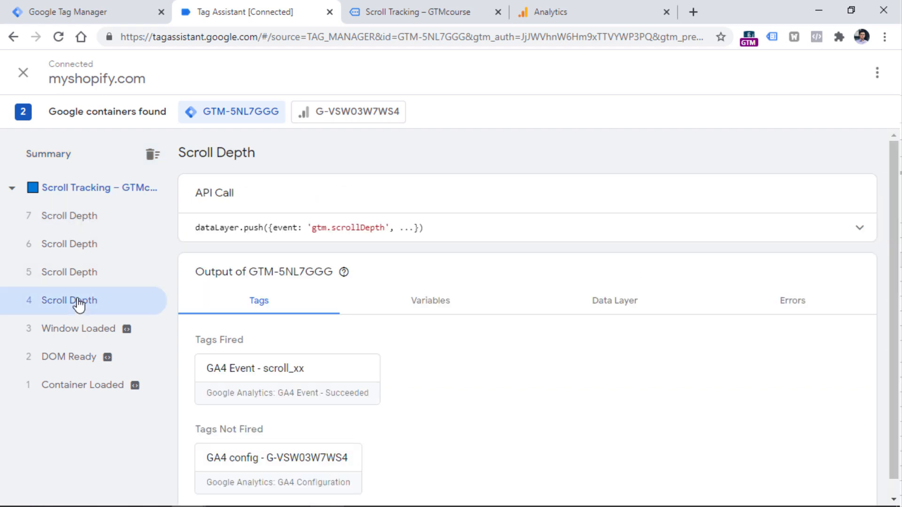
pyautogui.click(291, 387)
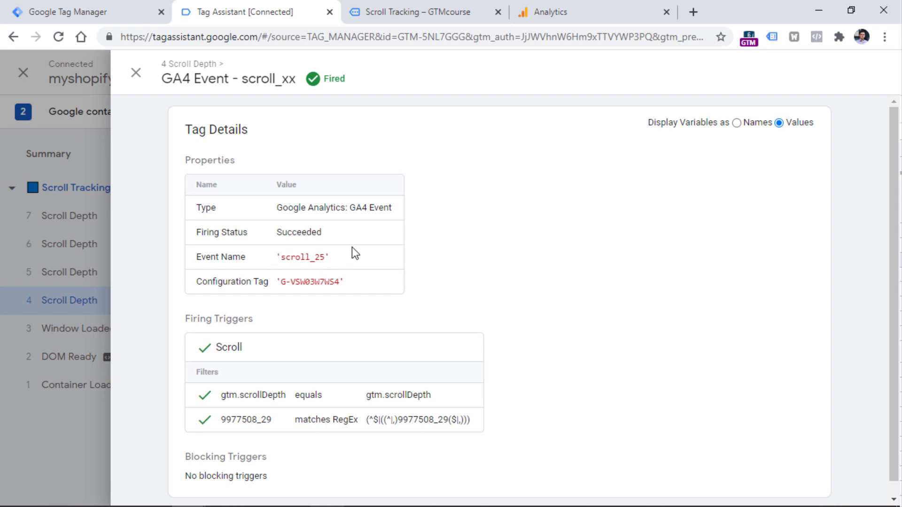
# - Switch to Google Analytics and examine in DebugView how the latest scroll events are named
pyautogui.click(587, 6)
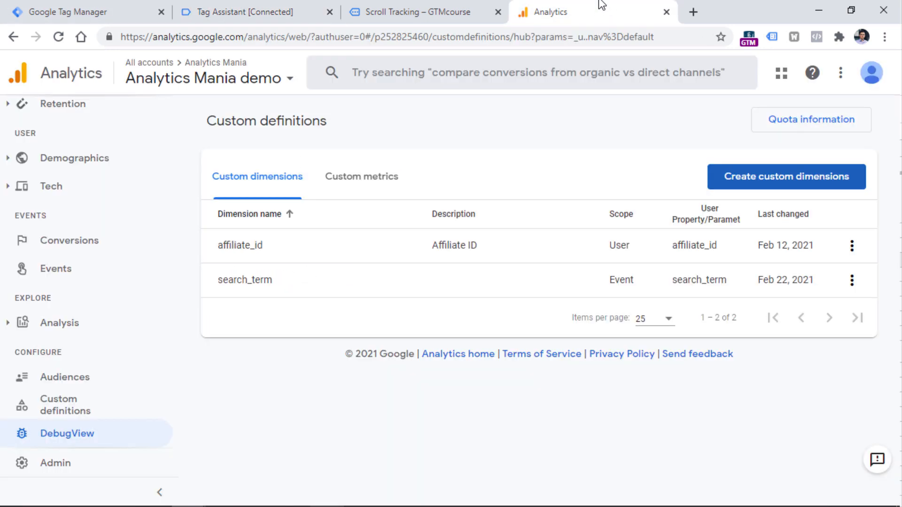
pyautogui.click(21, 434)
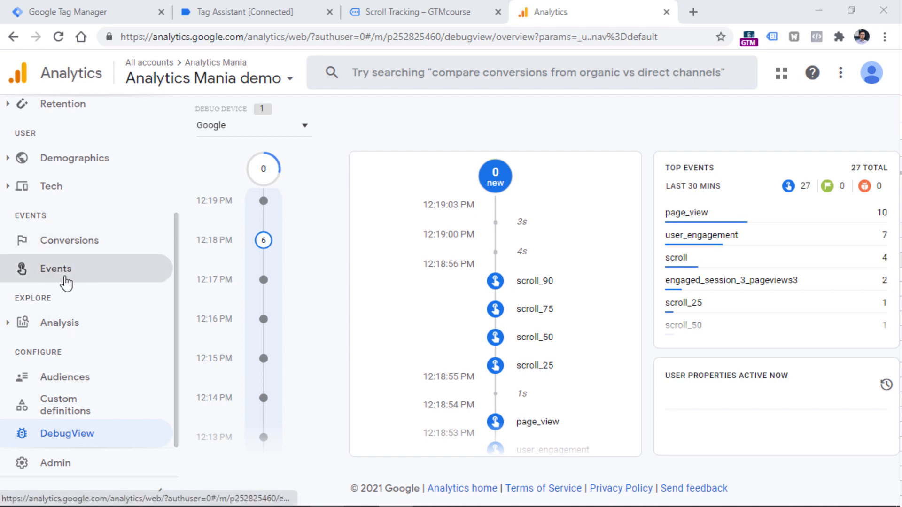
pyautogui.scroll(4, 90, 134)
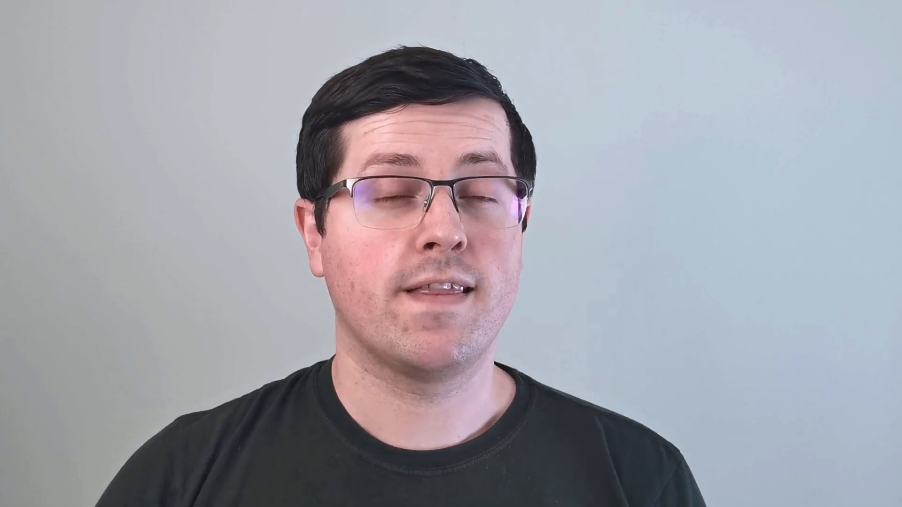